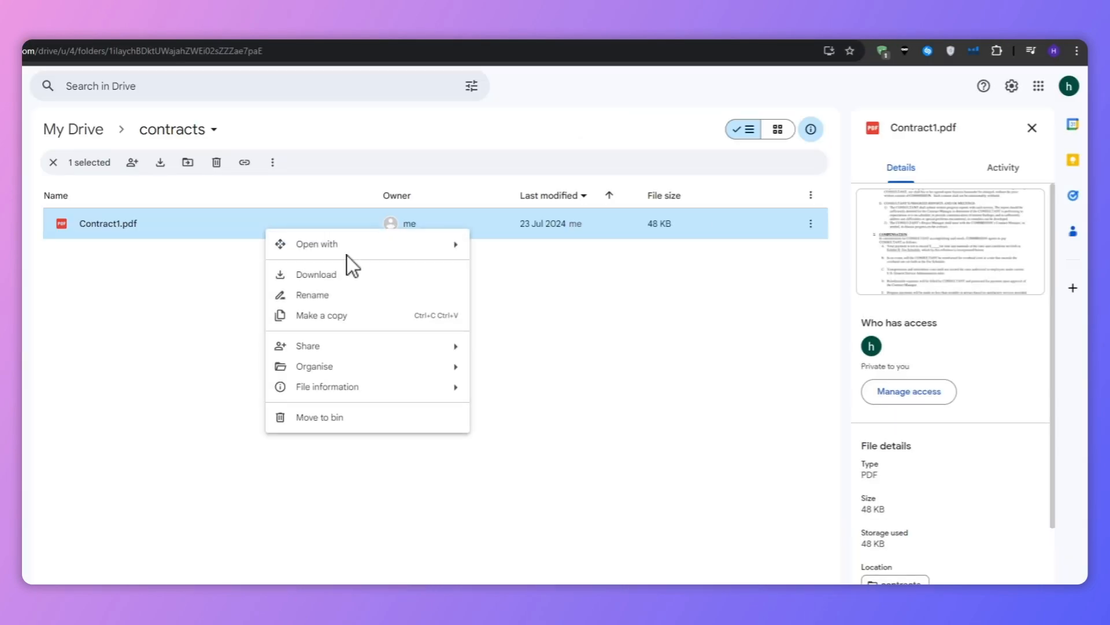
Run automatic field detection on the sample contract and scroll down to its signature section
mouse_move(327, 243)
click(552, 292)
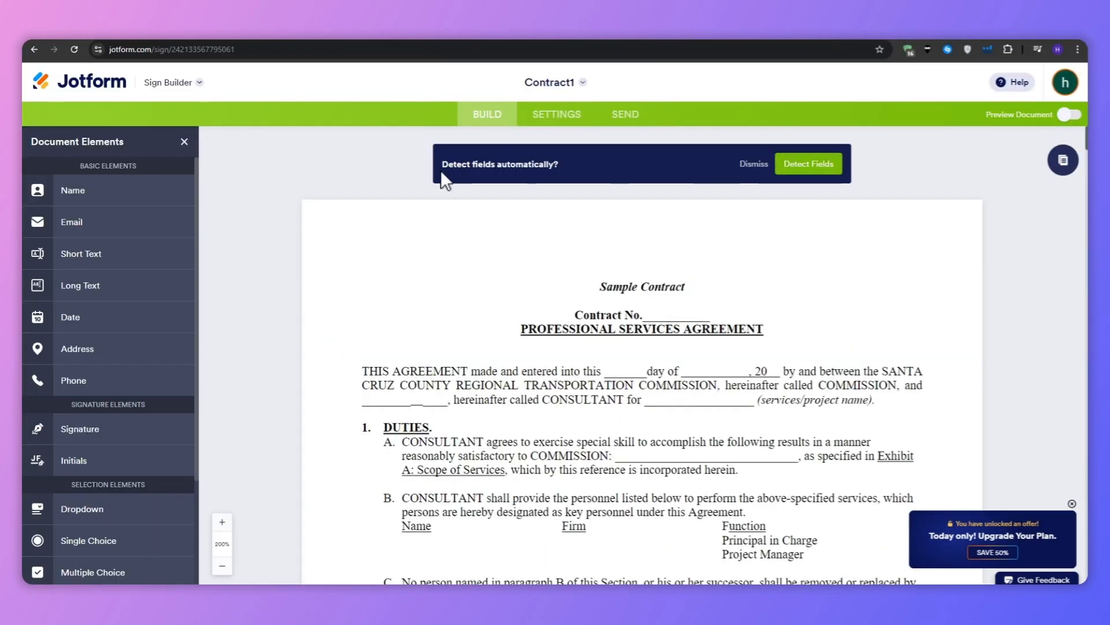
click(808, 164)
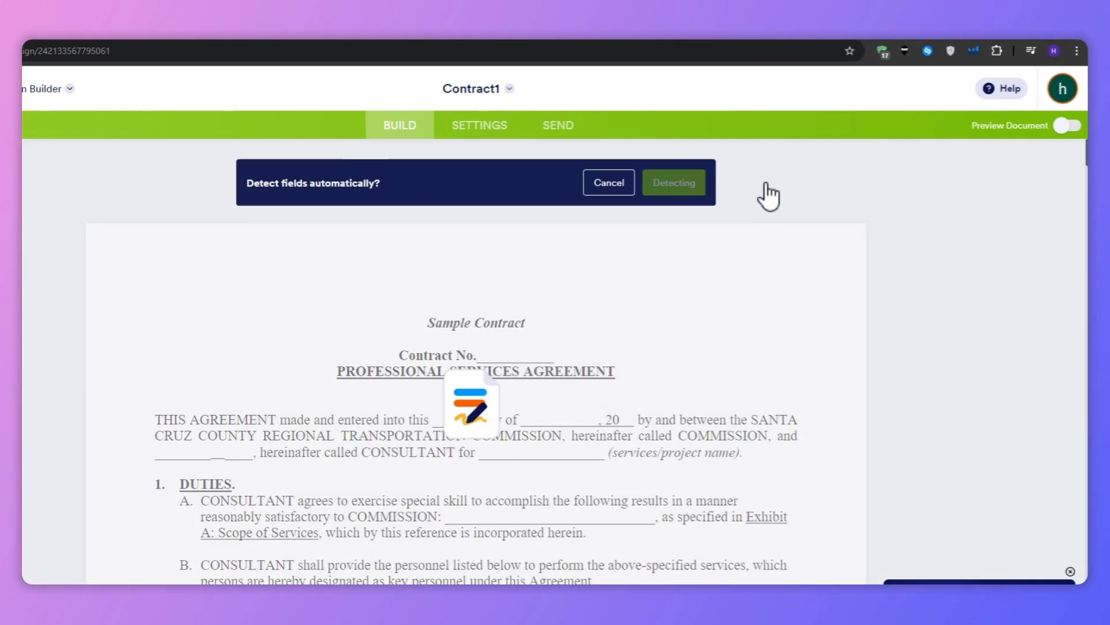
scroll(694, 289, down, 5)
scroll(639, 263, down, 20)
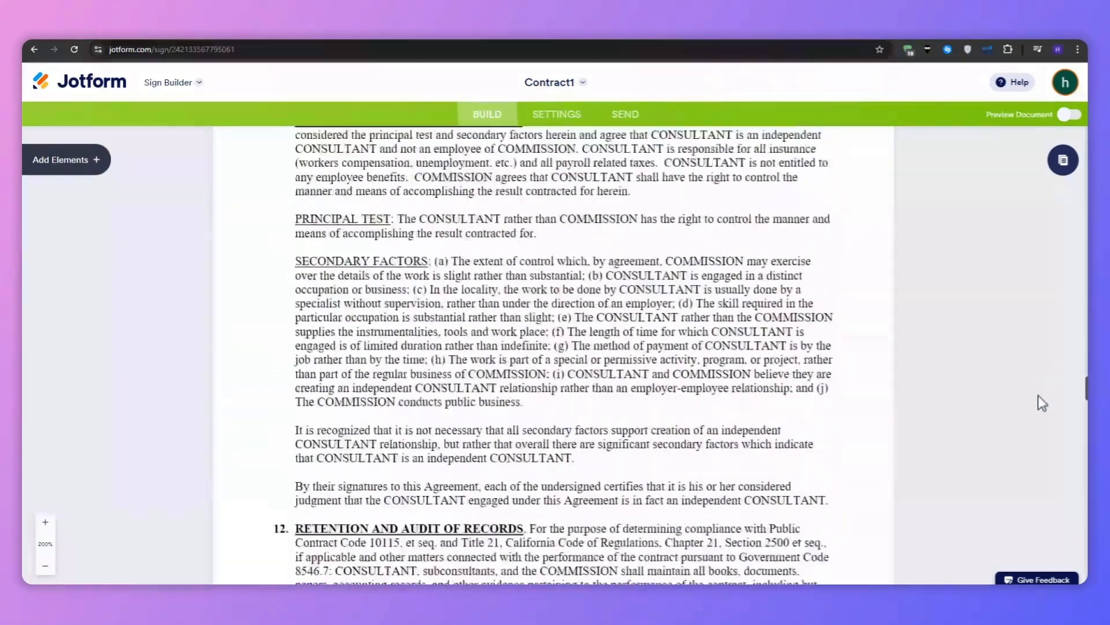
scroll(1042, 402, down, 10)
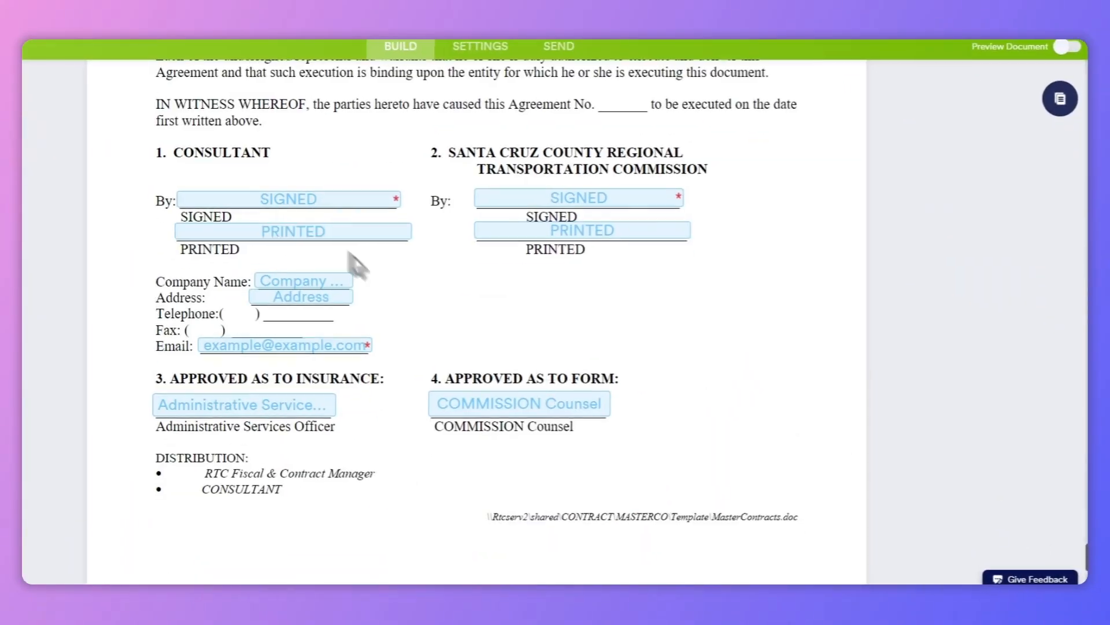
Place a Number field beside the commission's signature lines and open its options
click(67, 159)
mouse_move(68, 459)
mouse_down()
mouse_move(289, 457)
mouse_move(633, 362)
mouse_move(668, 302)
mouse_up()
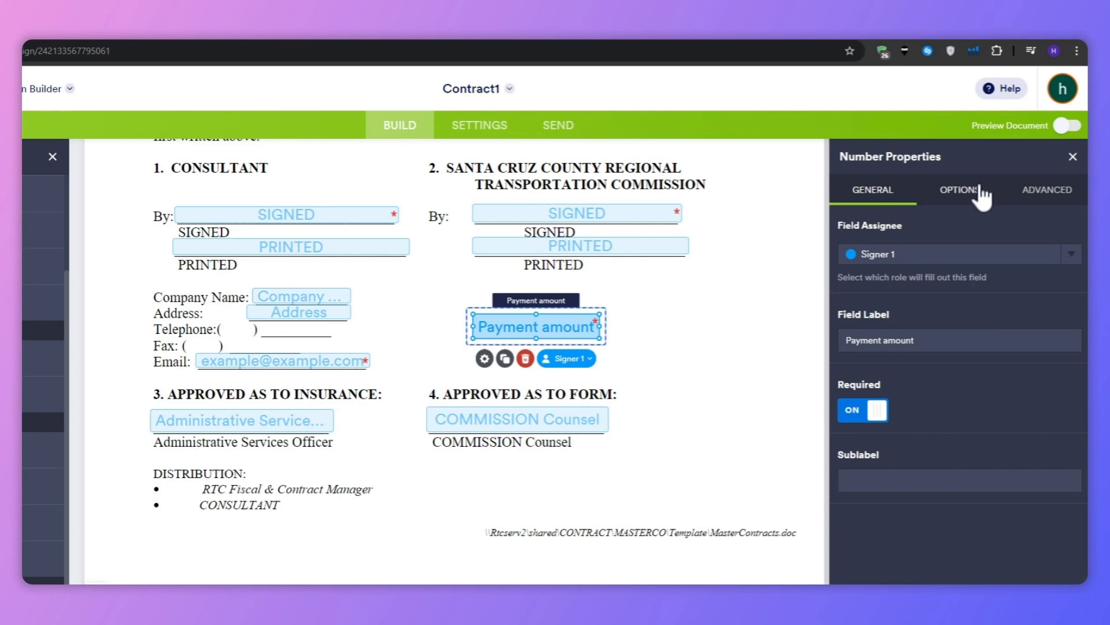
click(982, 196)
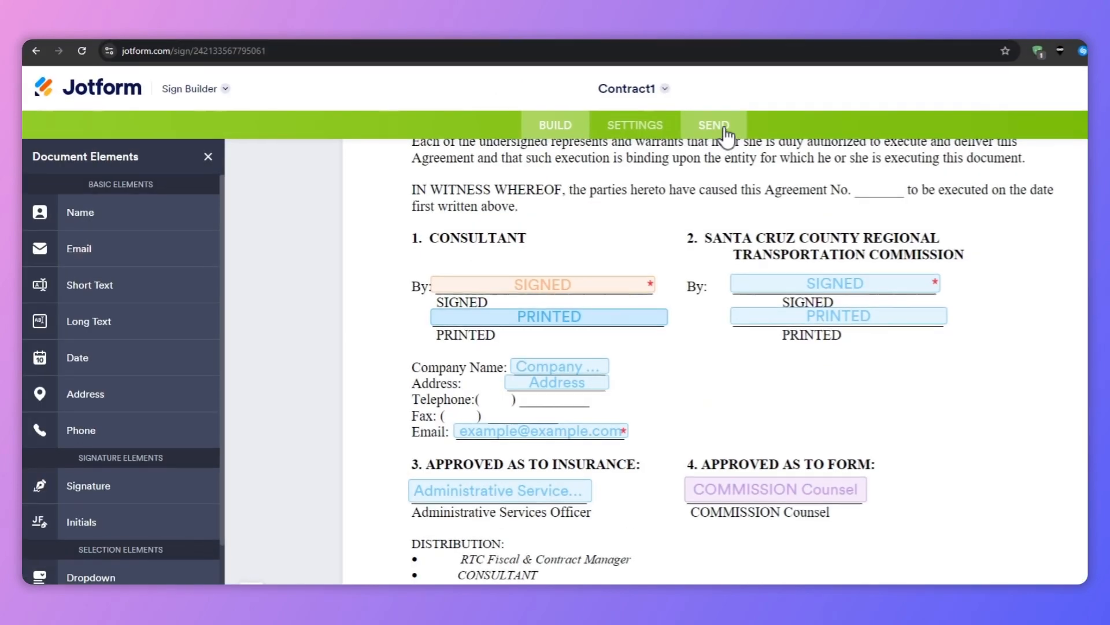
Open the sending page to view the contract's signer list
click(560, 126)
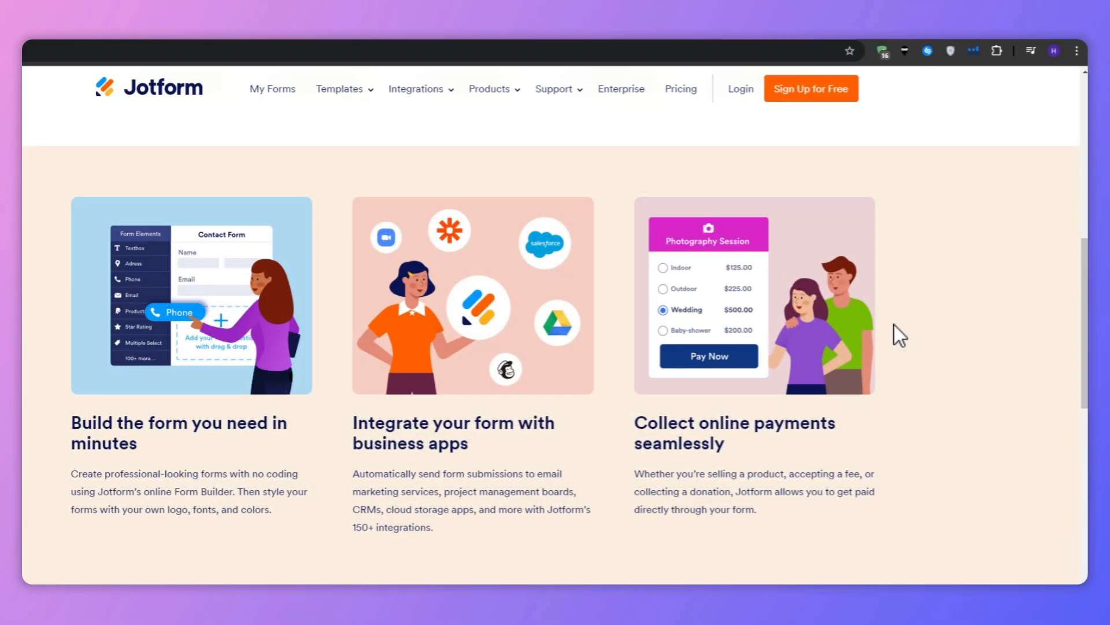
scroll(894, 325, up, 2)
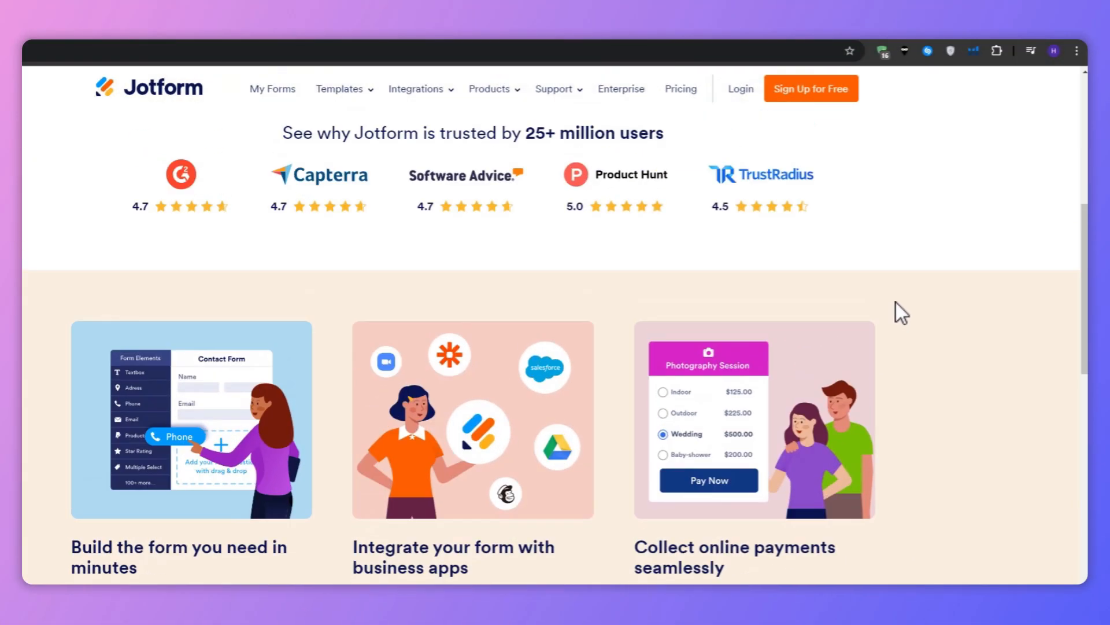
scroll(915, 208, up, 6)
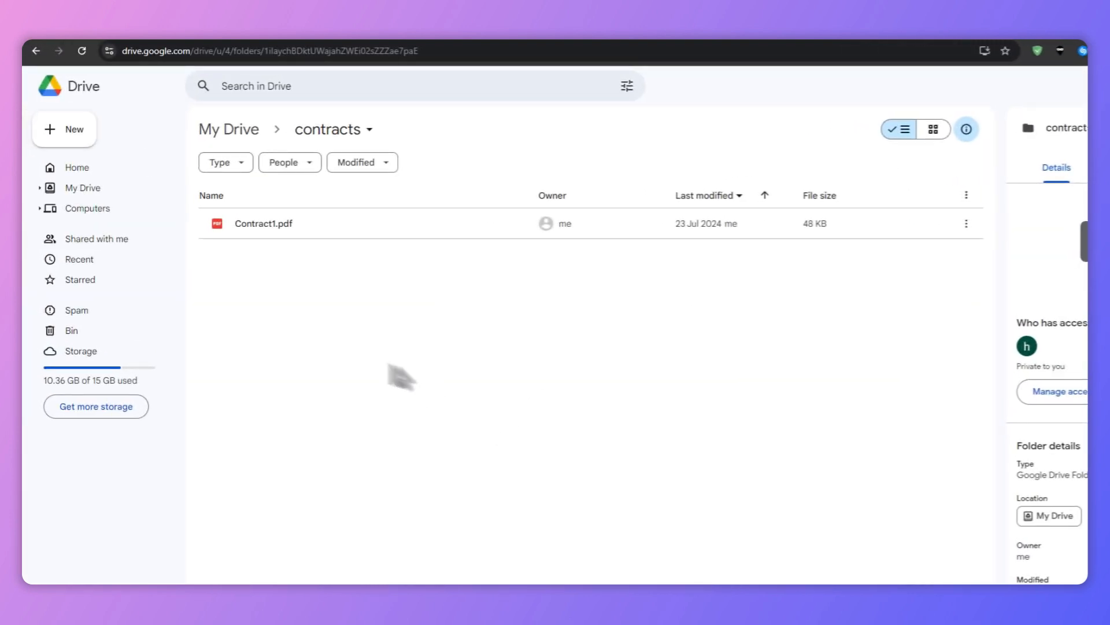
Open Connect more apps from Drive's New menu and search the Workspace Marketplace for Jotform
click(60, 141)
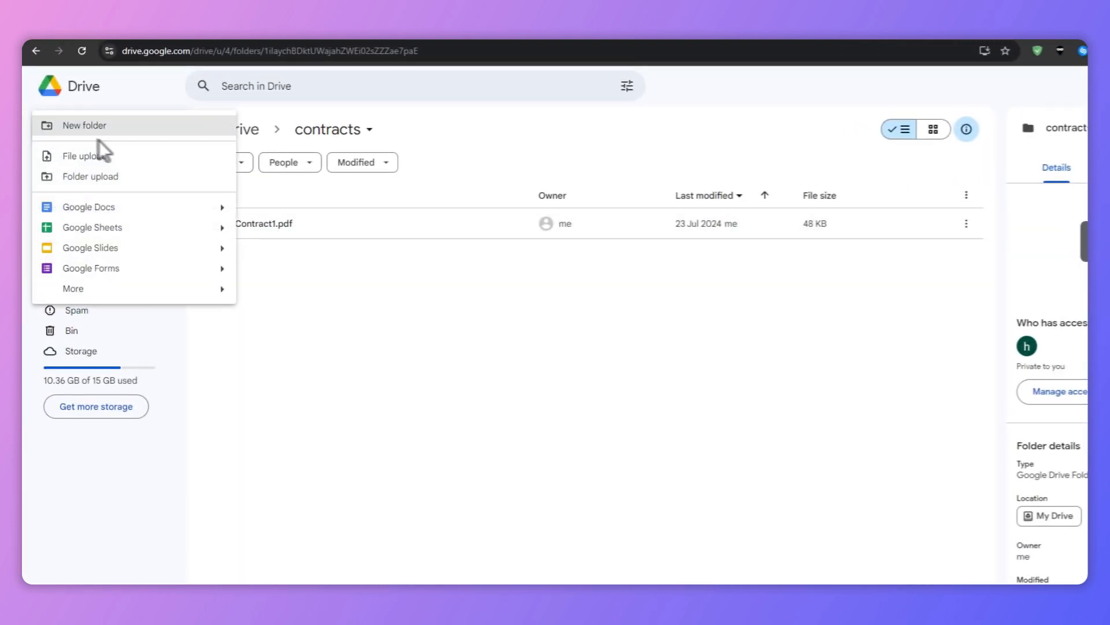
mouse_move(121, 290)
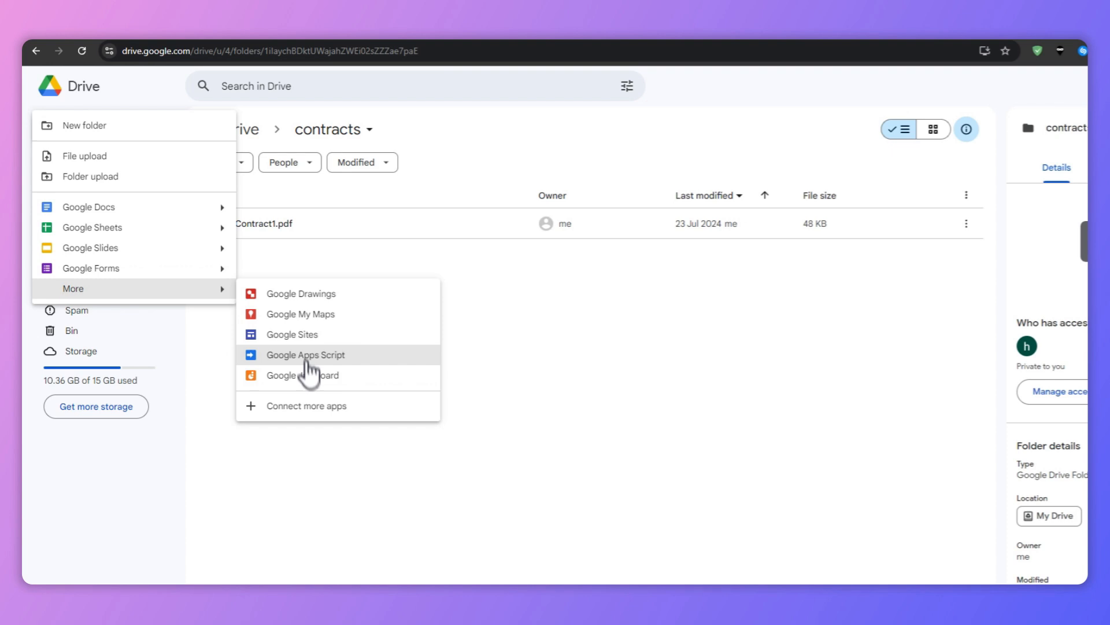
click(311, 405)
click(706, 151)
text(Jotform)
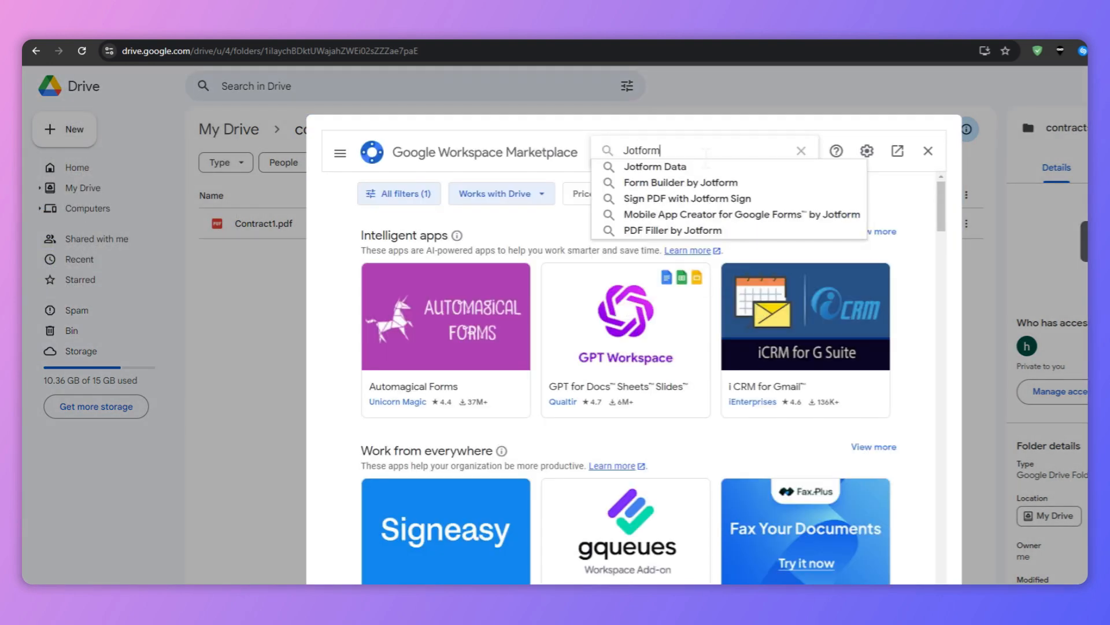
Open the Sign PDF with Jotform Sign app listing from the search suggestions
click(717, 200)
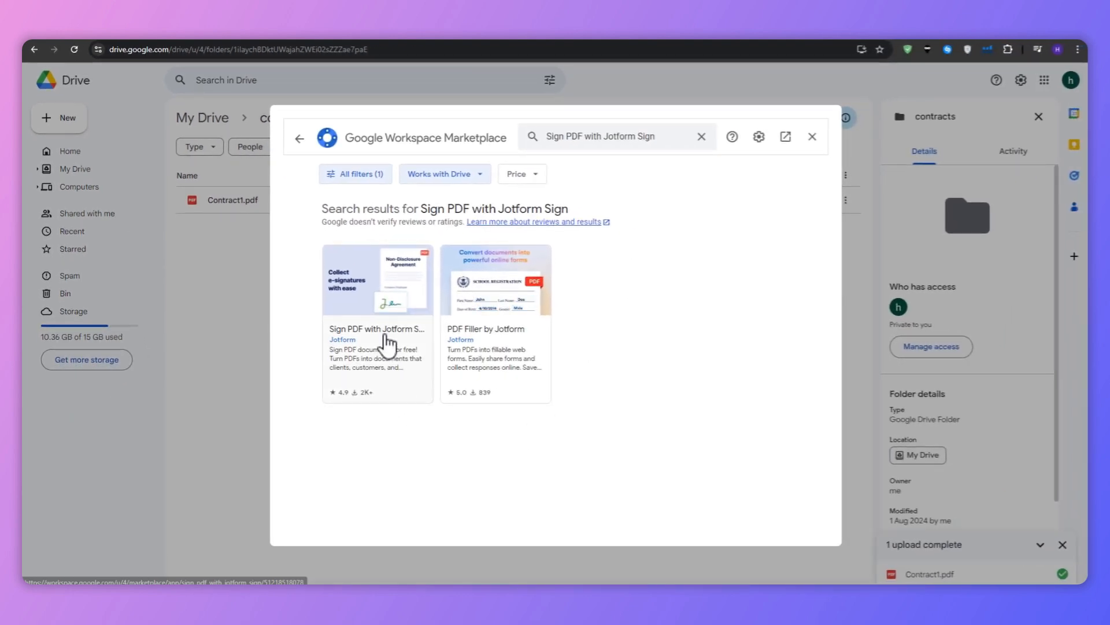
click(387, 344)
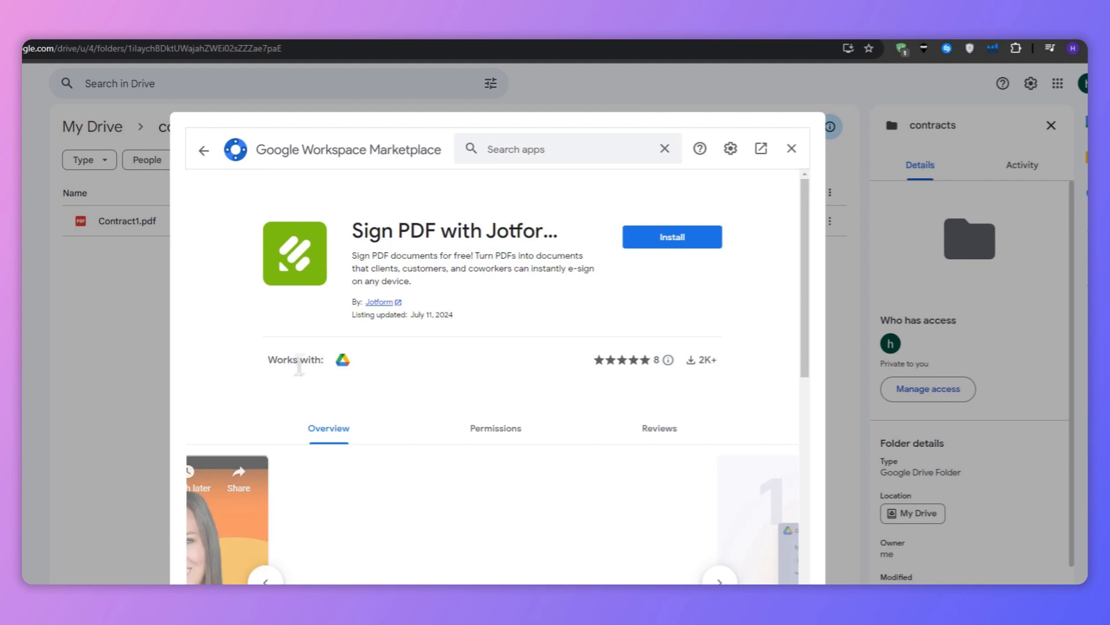
Install Sign PDF with Jotform Sign, sign in with the Google account and grant it access to Drive files
click(642, 240)
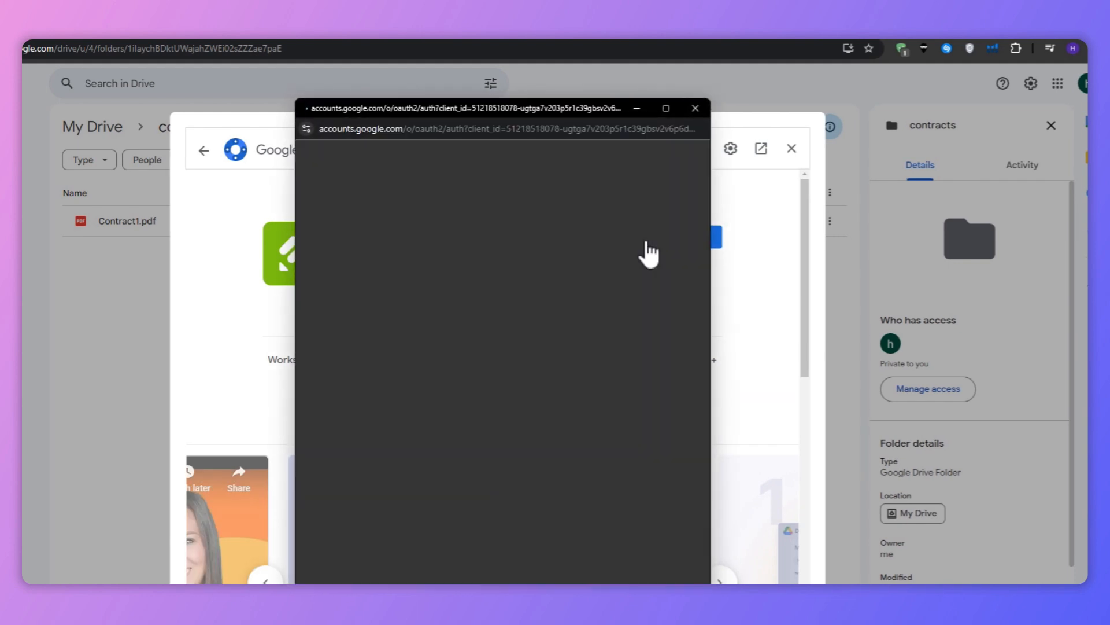
click(436, 372)
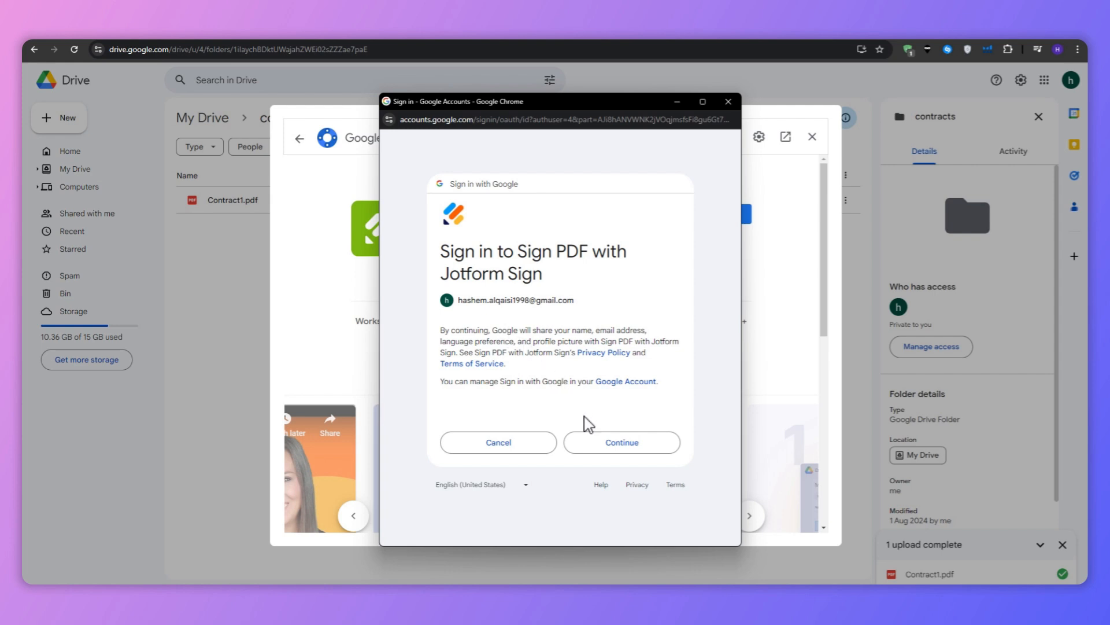
click(598, 442)
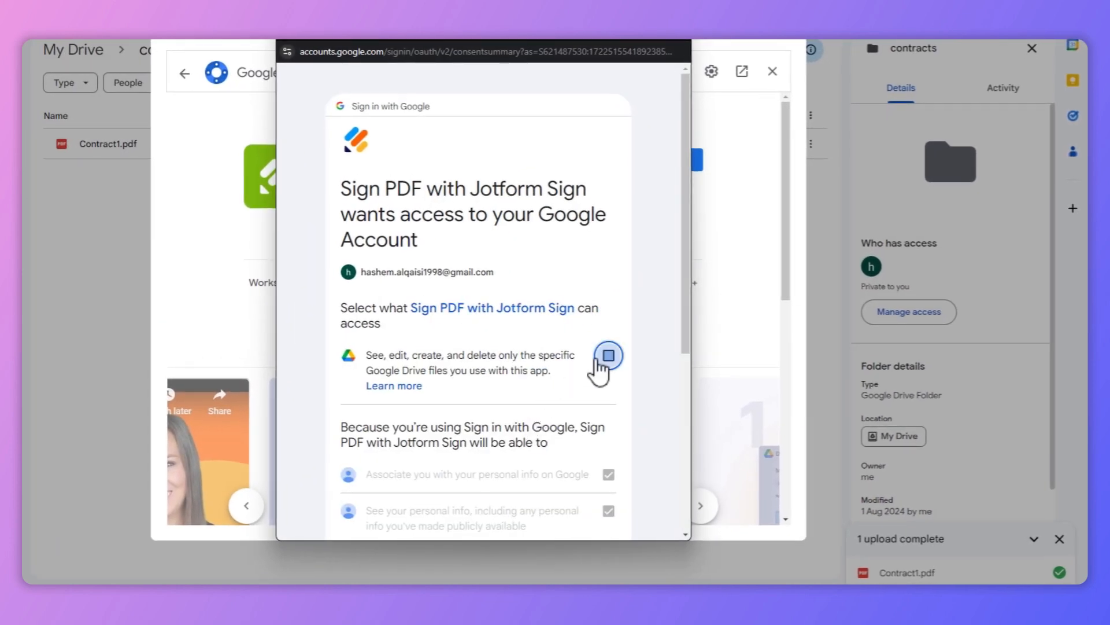
click(596, 359)
scroll(594, 371, down, 5)
click(582, 487)
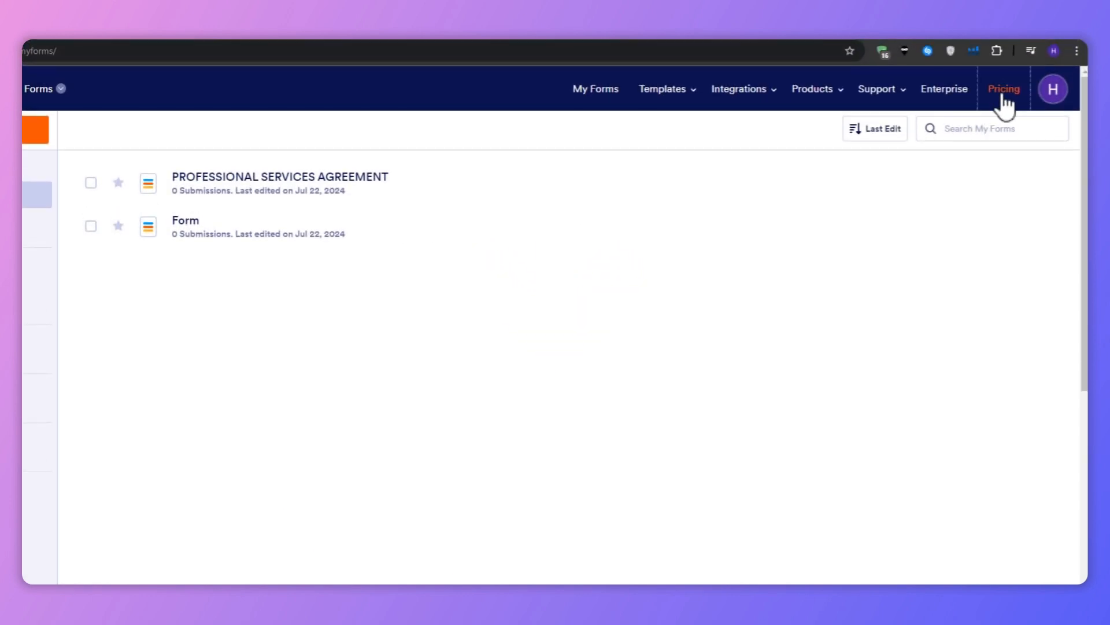
Open the Jotform pricing page and review the plans
click(1003, 91)
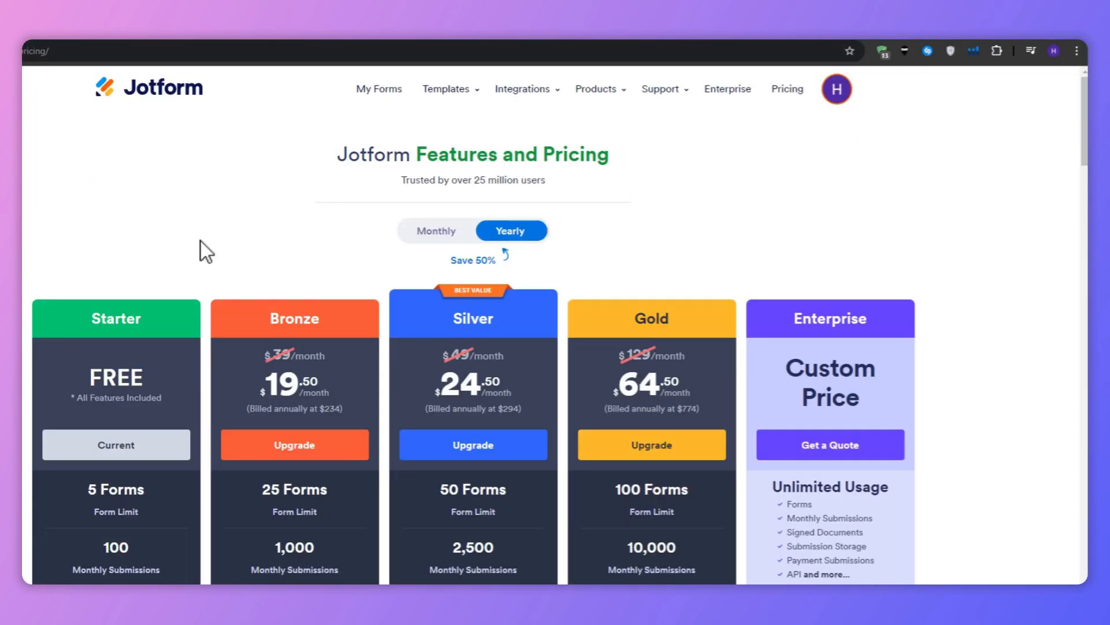
scroll(117, 564, down, 3)
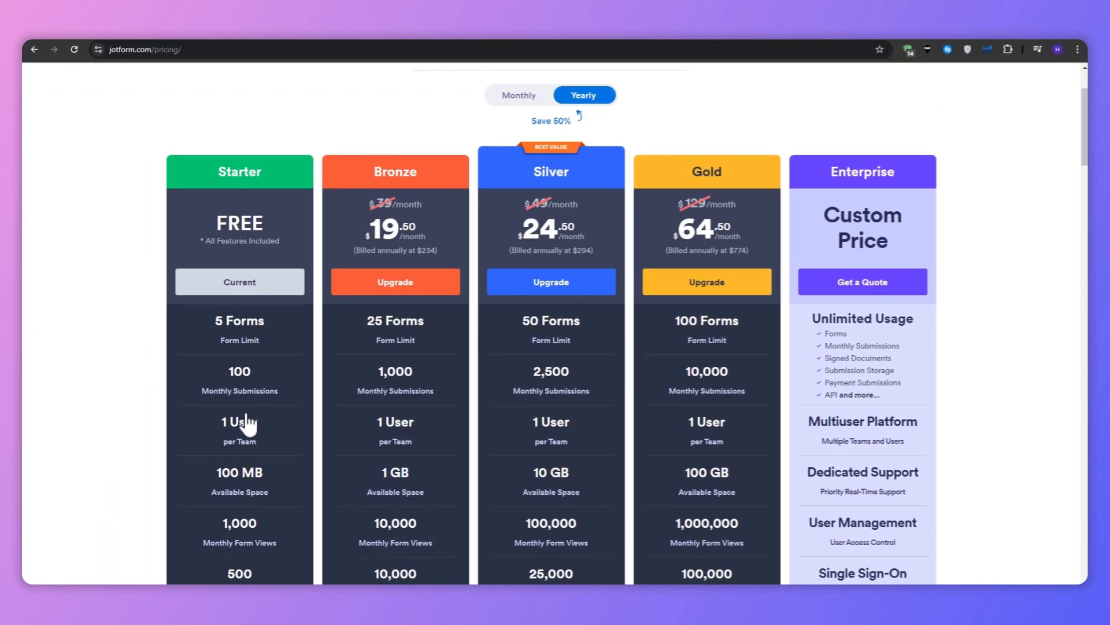
scroll(247, 424, up, 3)
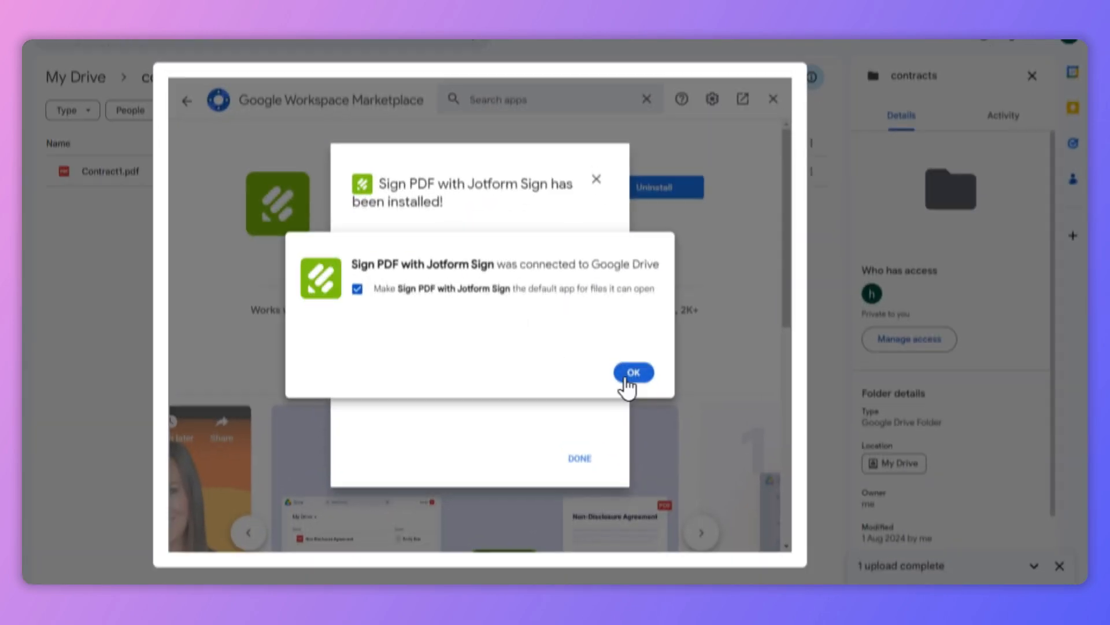
Dismiss the installation confirmation and close the Workspace Marketplace
click(634, 373)
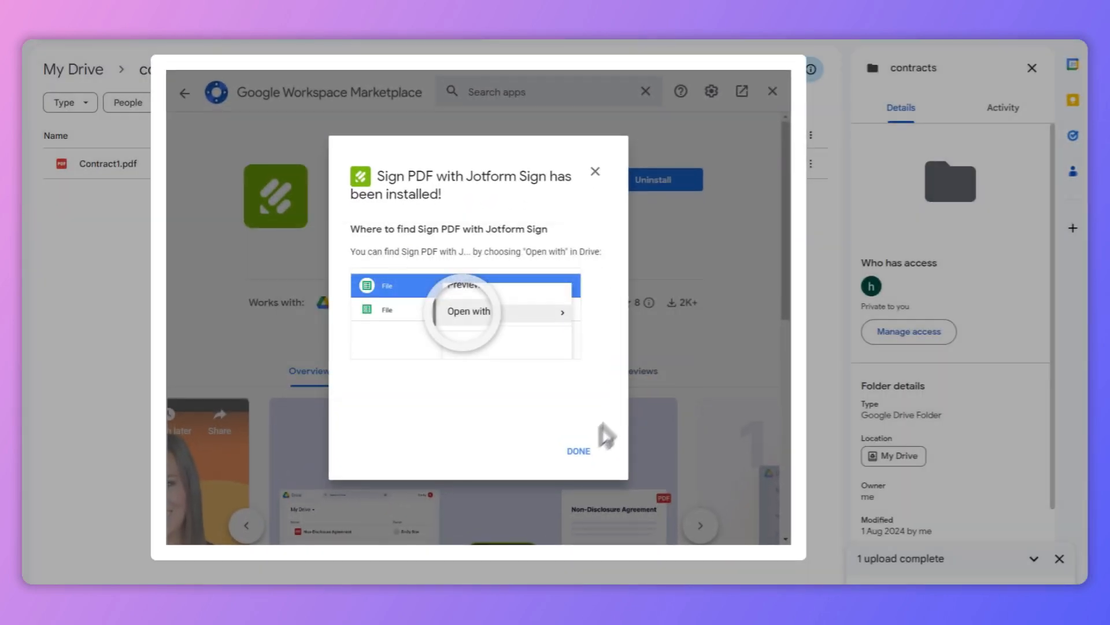
click(580, 458)
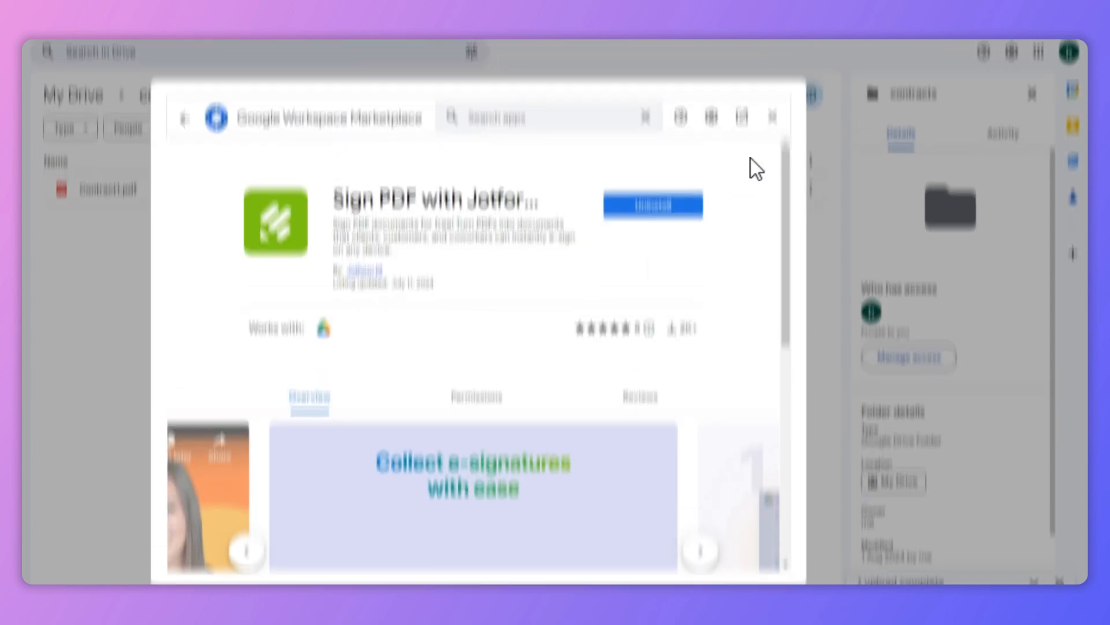
click(772, 91)
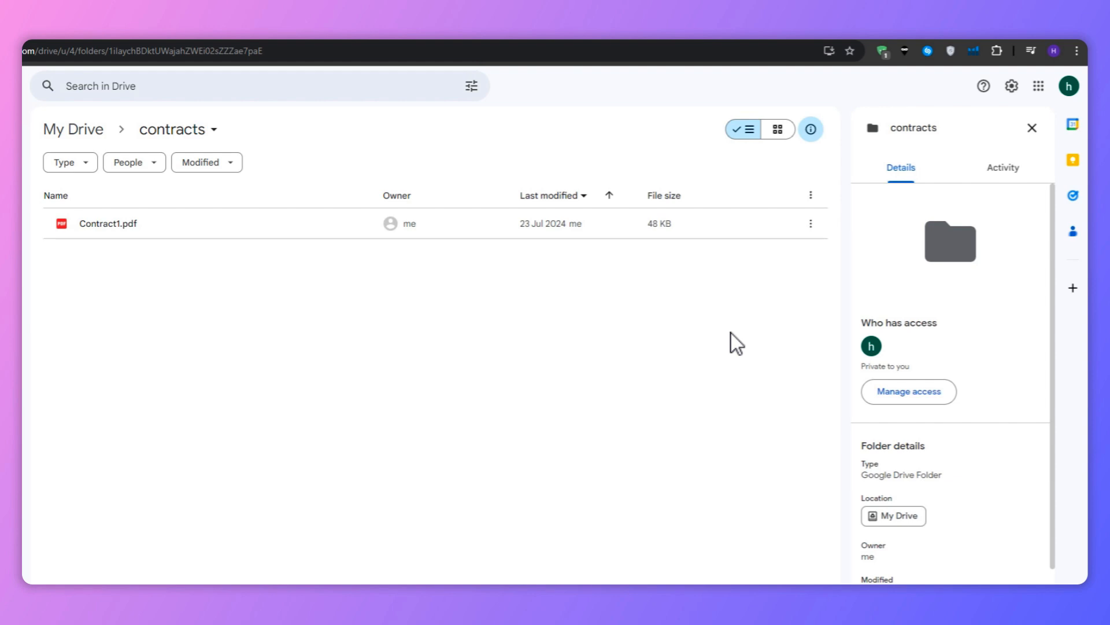
Open Contract1.pdf with Sign PDF with Jotform Sign
click(266, 231)
right_click(266, 231)
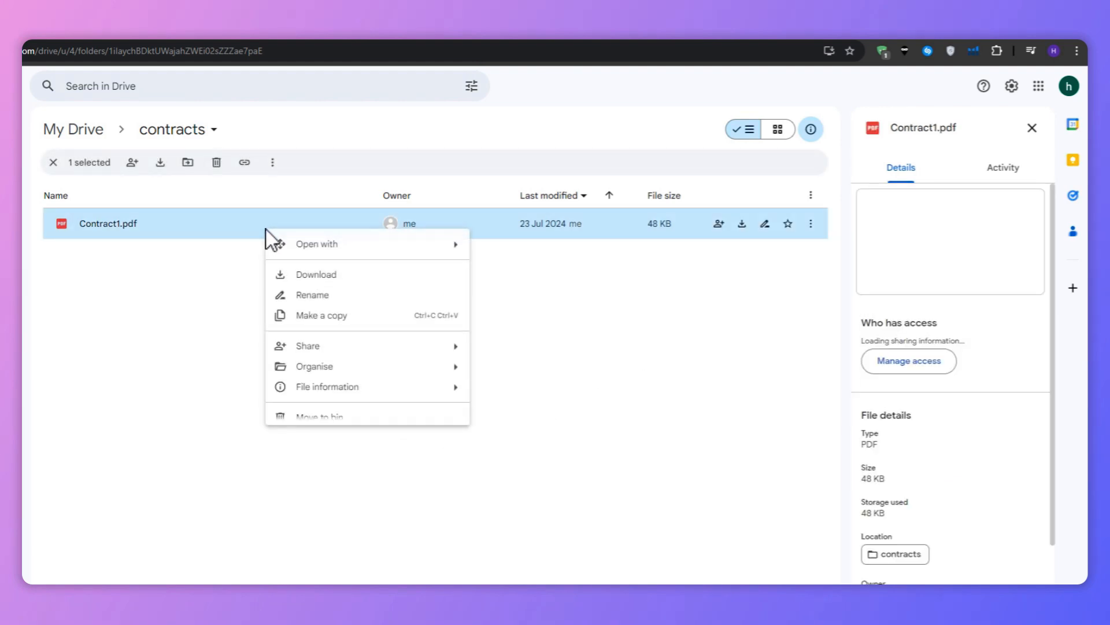
mouse_move(359, 255)
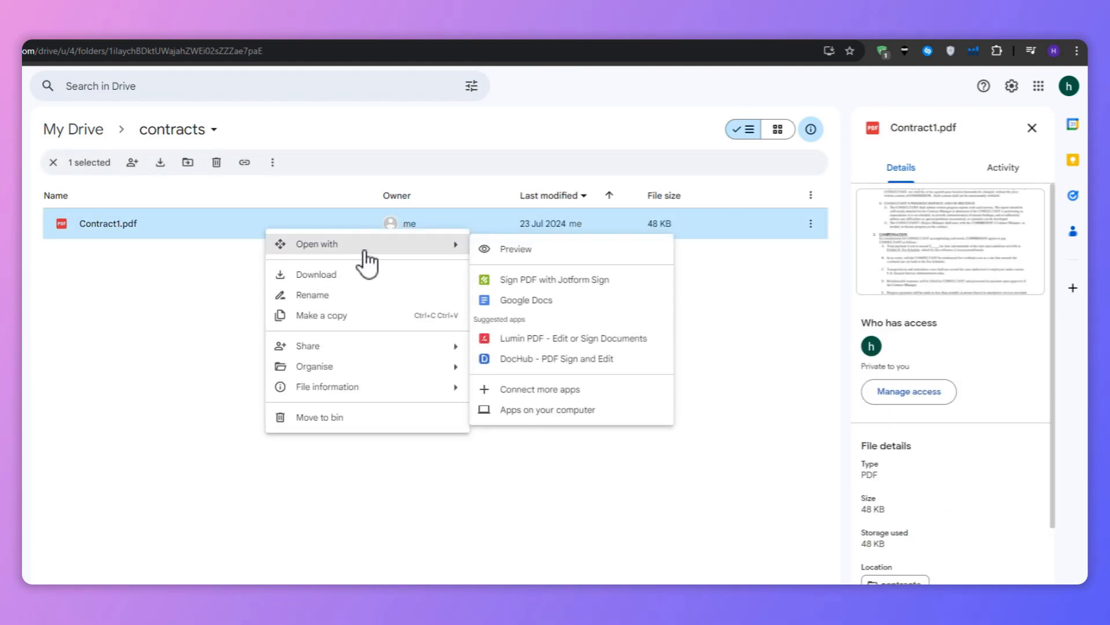
click(542, 281)
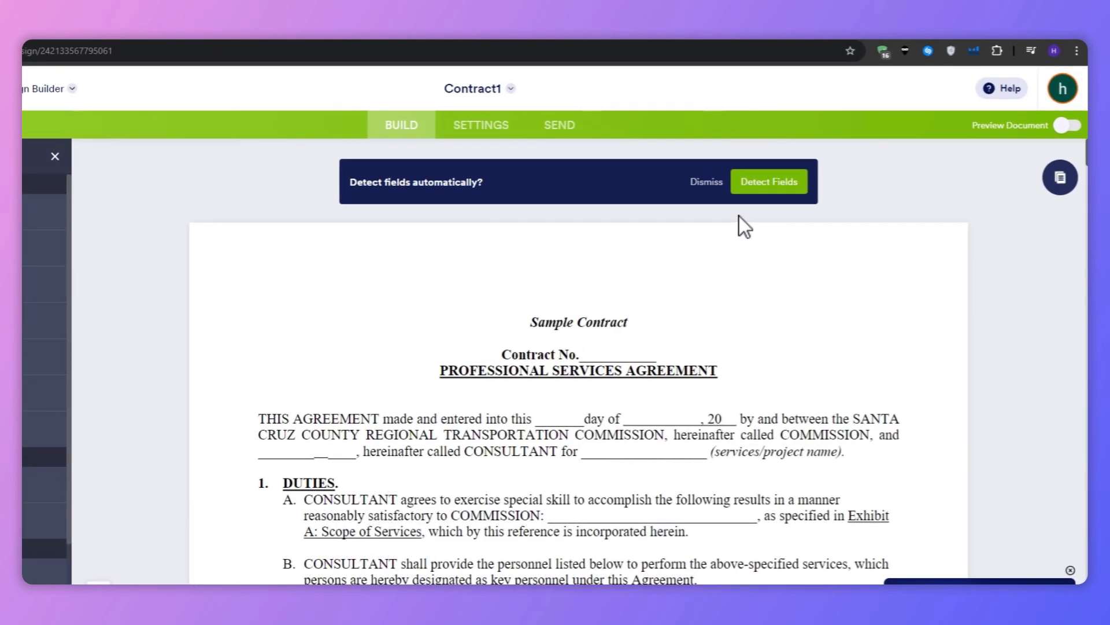
Run automatic field detection on the contract
click(809, 164)
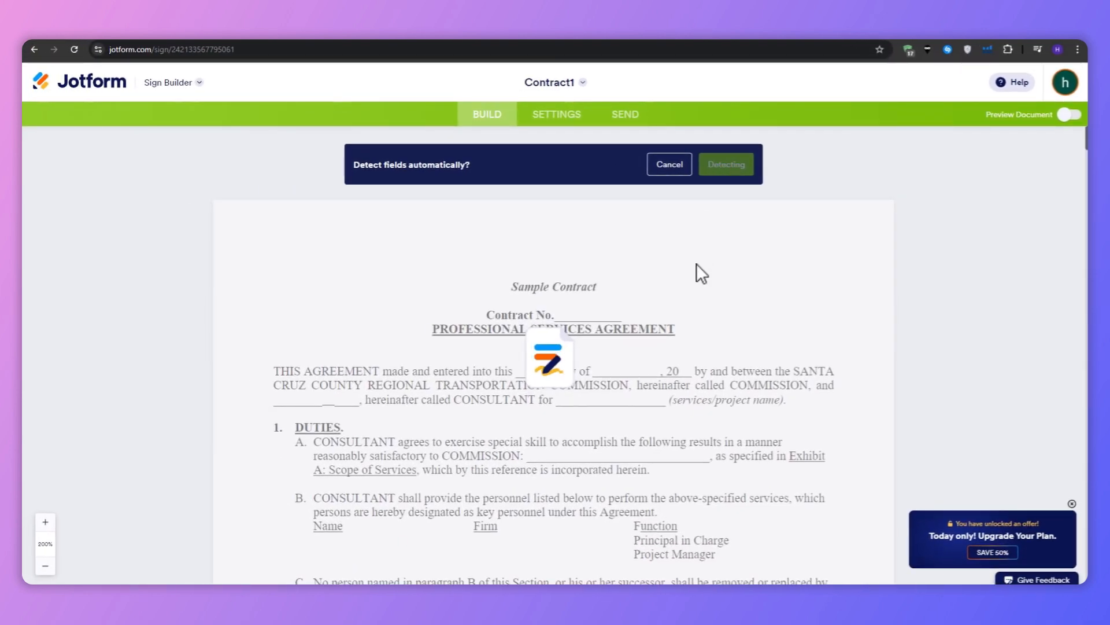
scroll(697, 263, down, 6)
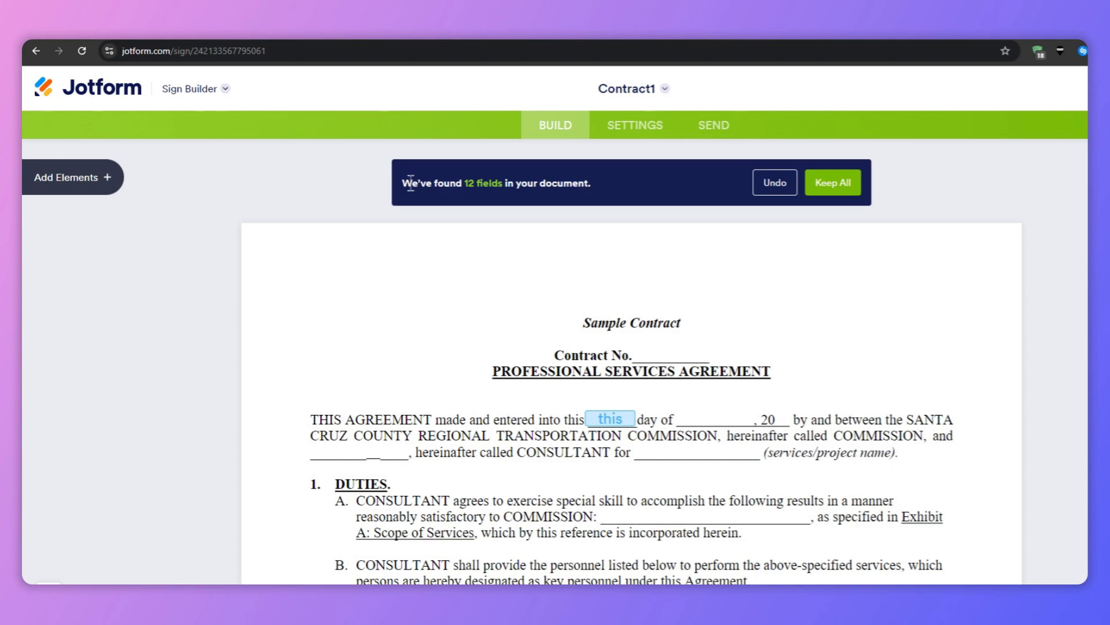
click(579, 183)
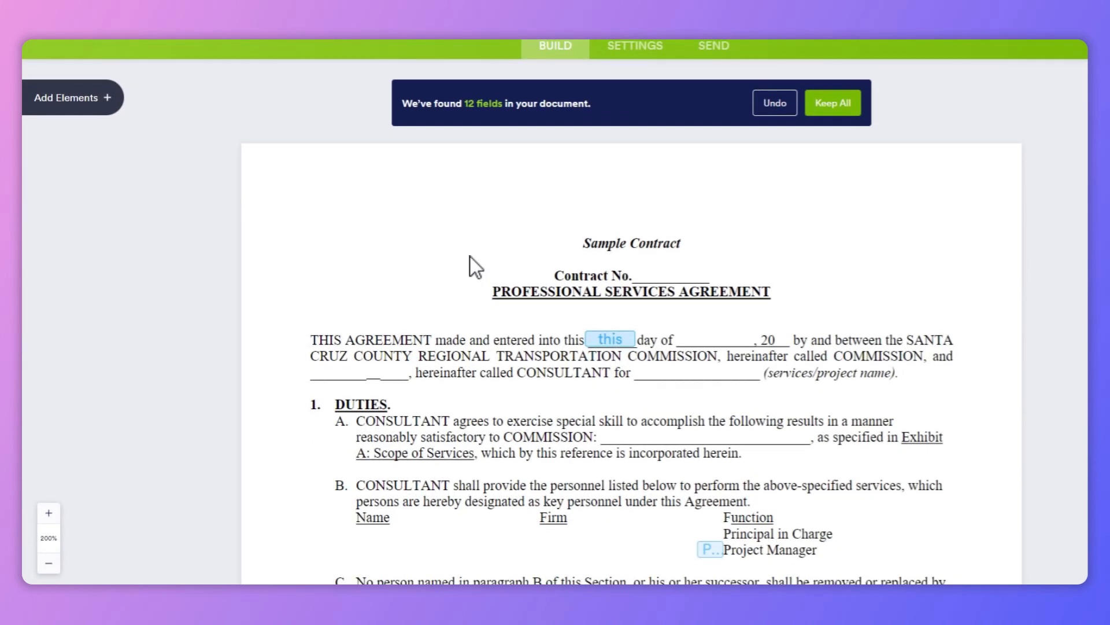
Scroll through the contract to review the detected fields down to the signature section
scroll(466, 274, down, 5)
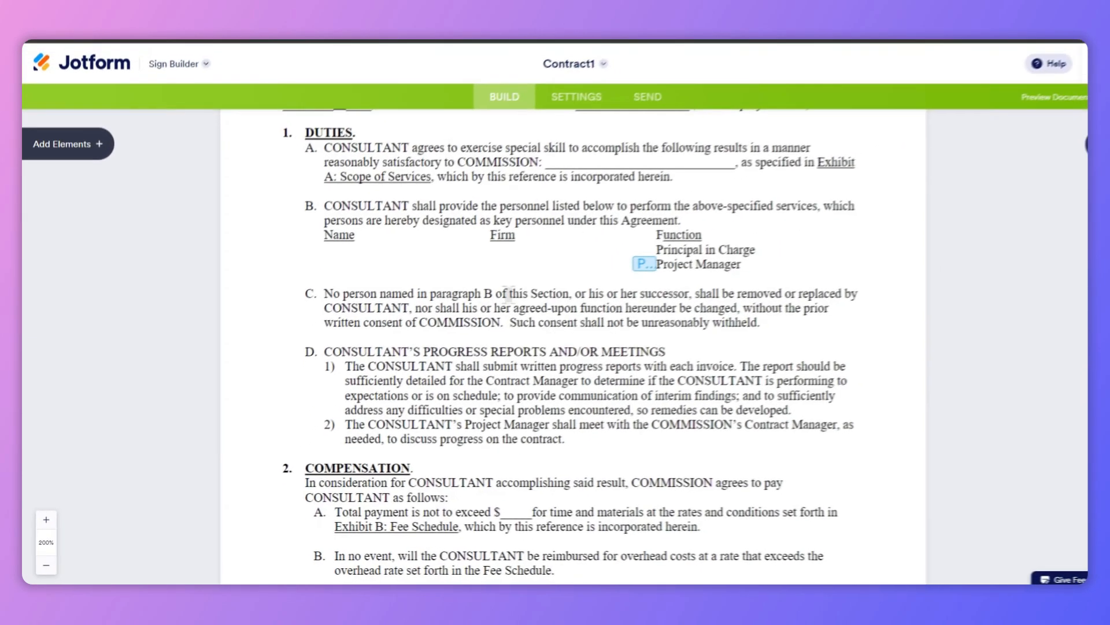
scroll(579, 323, down, 15)
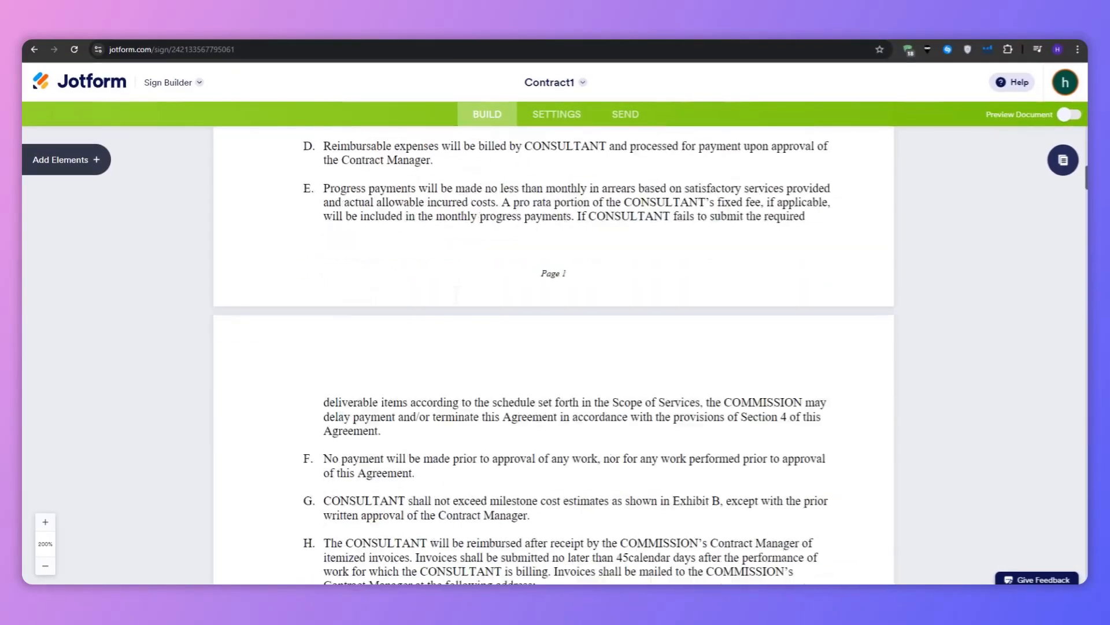
scroll(456, 304, down, 15)
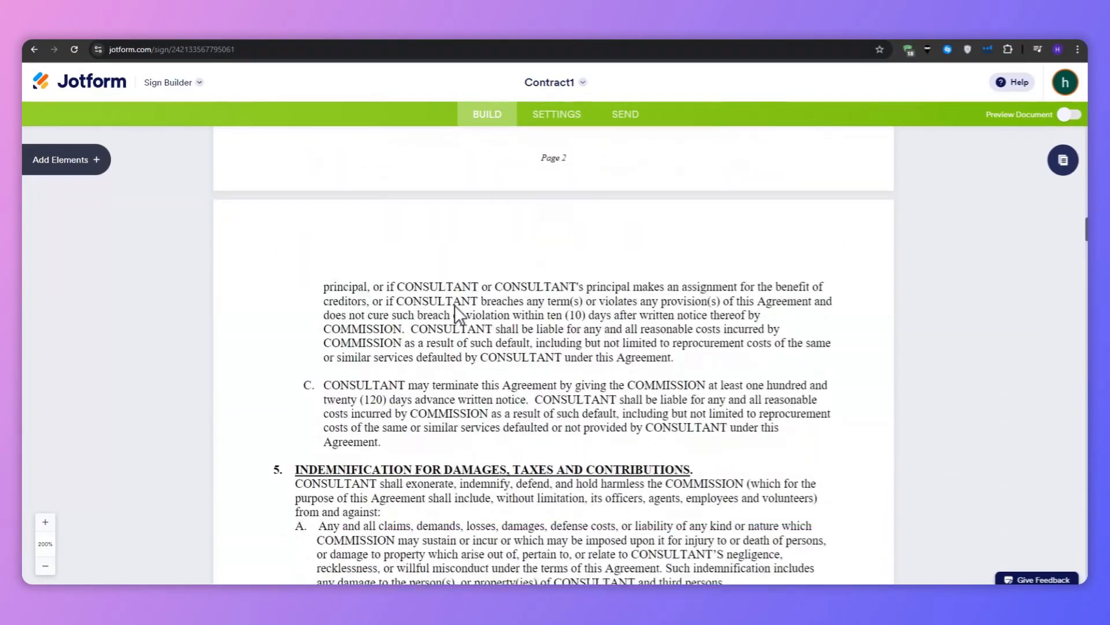
mouse_move(1086, 254)
mouse_down()
mouse_move(1040, 364)
mouse_move(1040, 431)
mouse_move(1069, 559)
mouse_up()
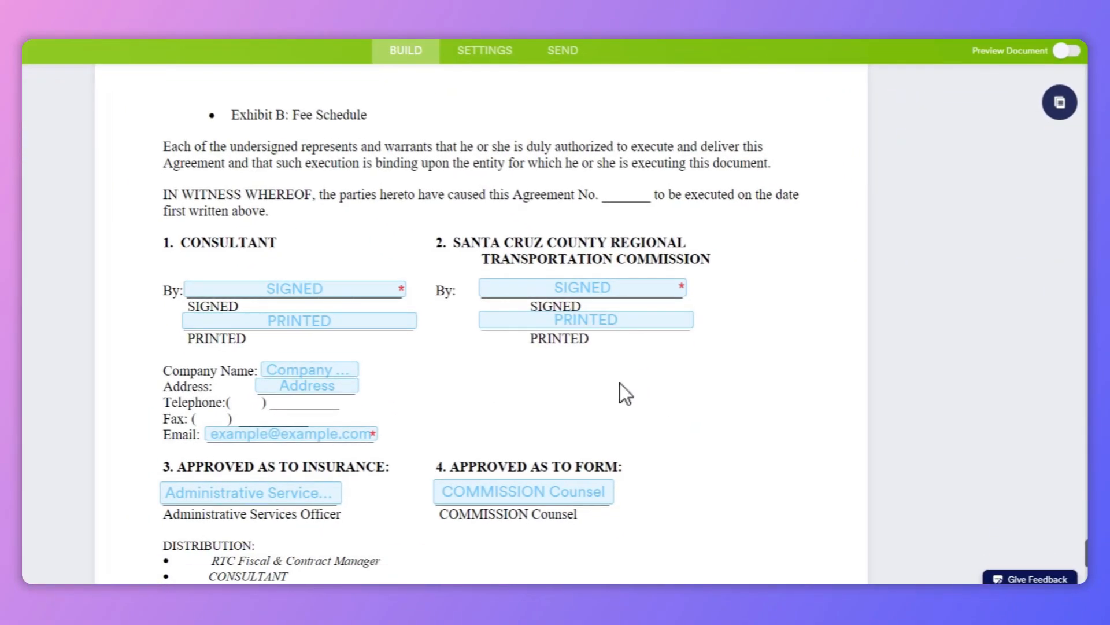
scroll(620, 383, down, 2)
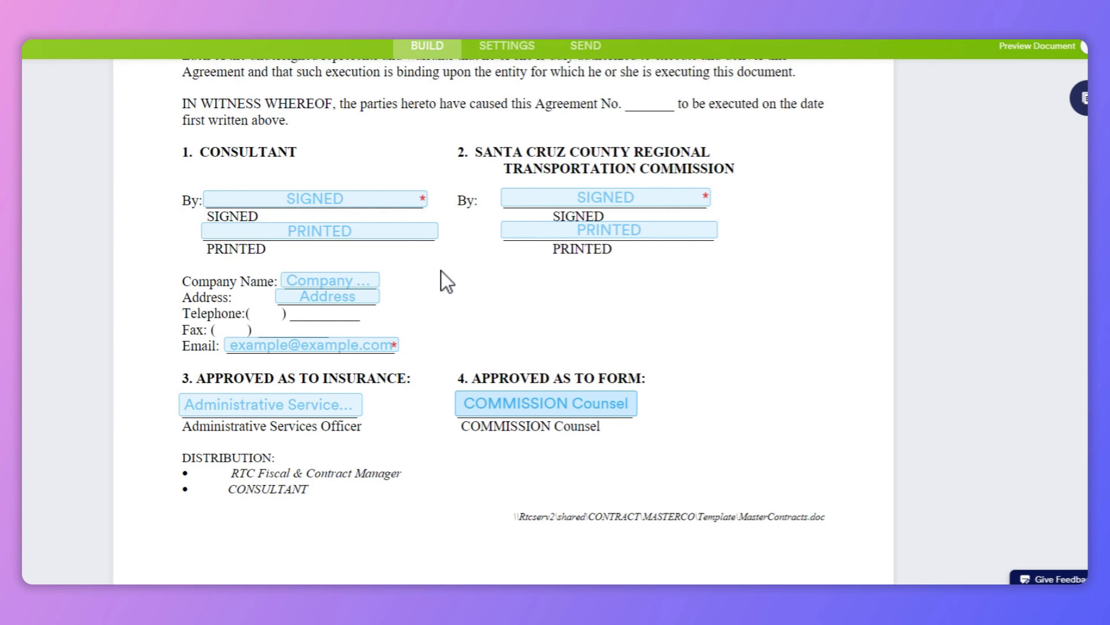
Try placing a required Signature field beside the commission's PRINTED line, then delete it
click(66, 157)
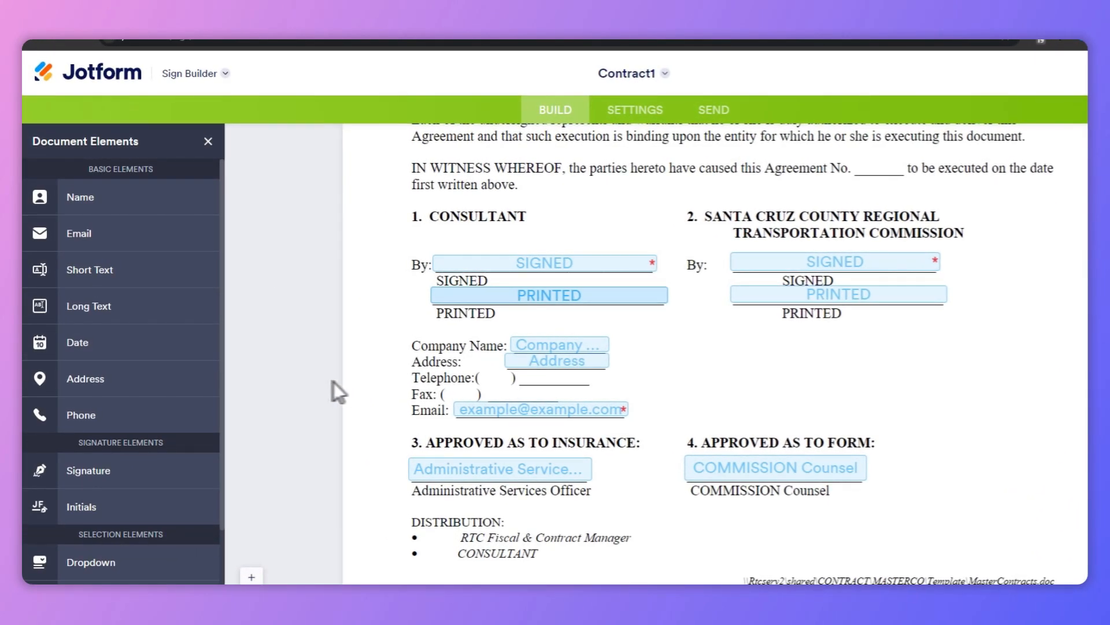
scroll(185, 370, down, 3)
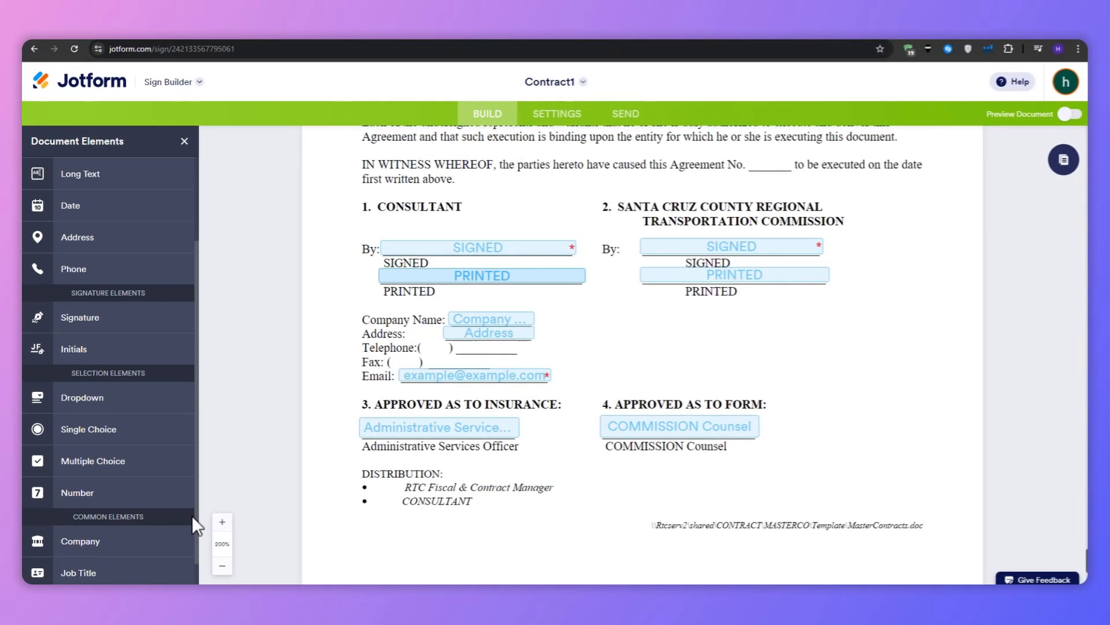
scroll(180, 509, up, 3)
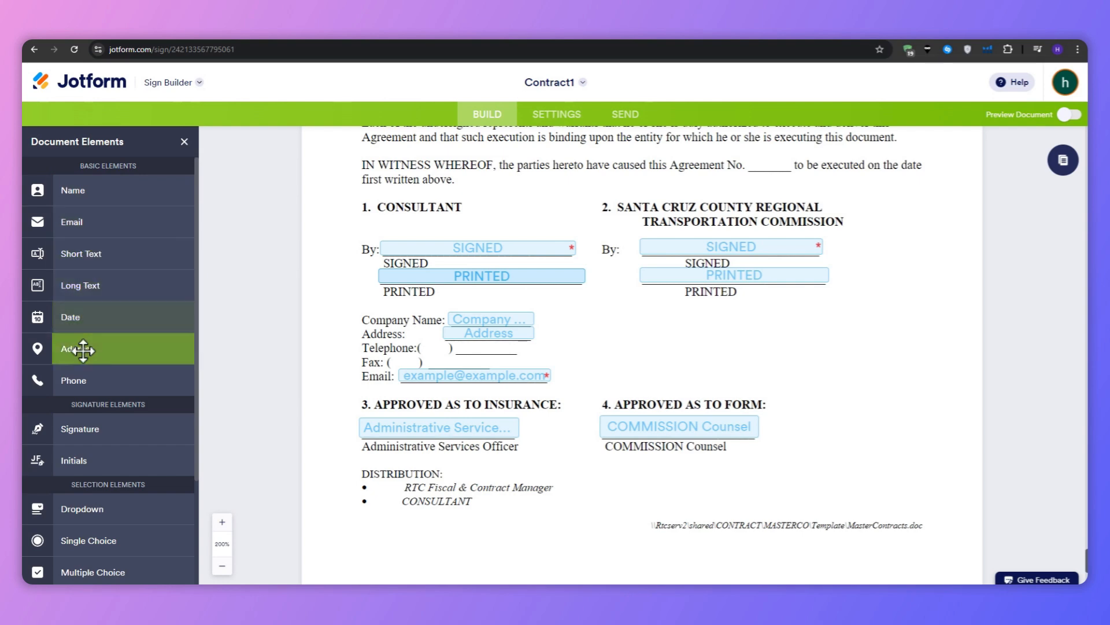
click(106, 429)
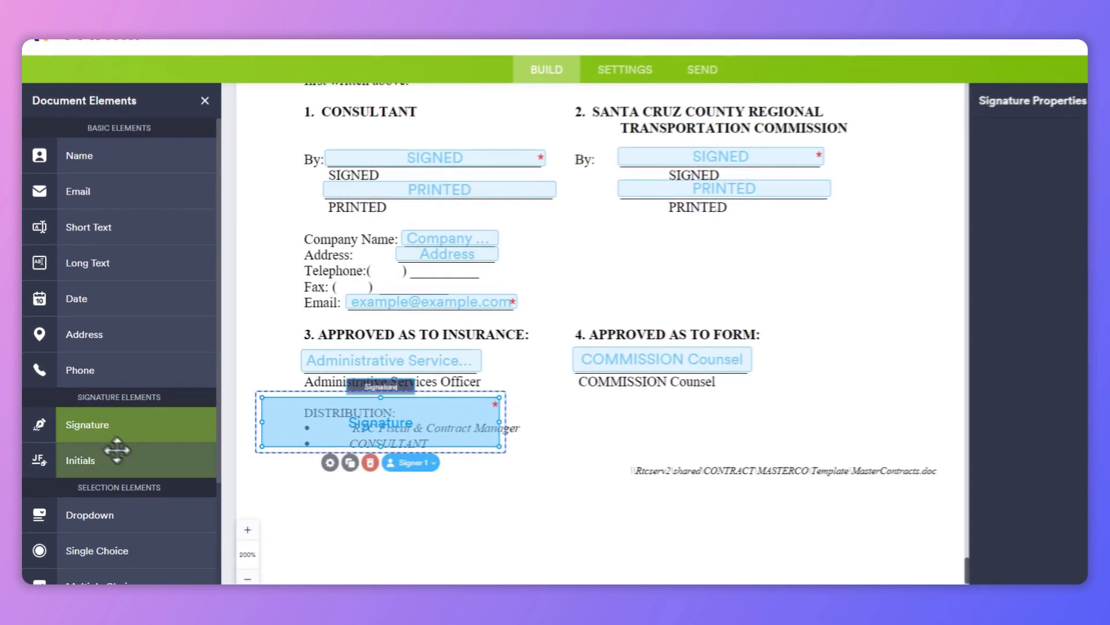
mouse_move(389, 426)
mouse_down()
mouse_move(402, 441)
mouse_move(637, 357)
mouse_move(721, 264)
mouse_up()
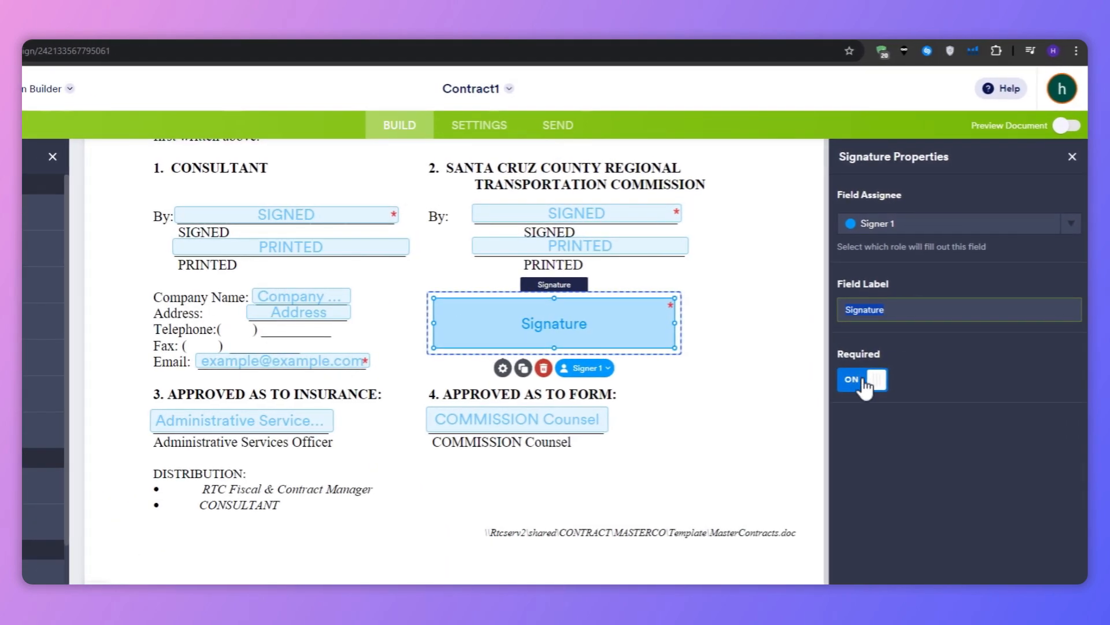
click(893, 338)
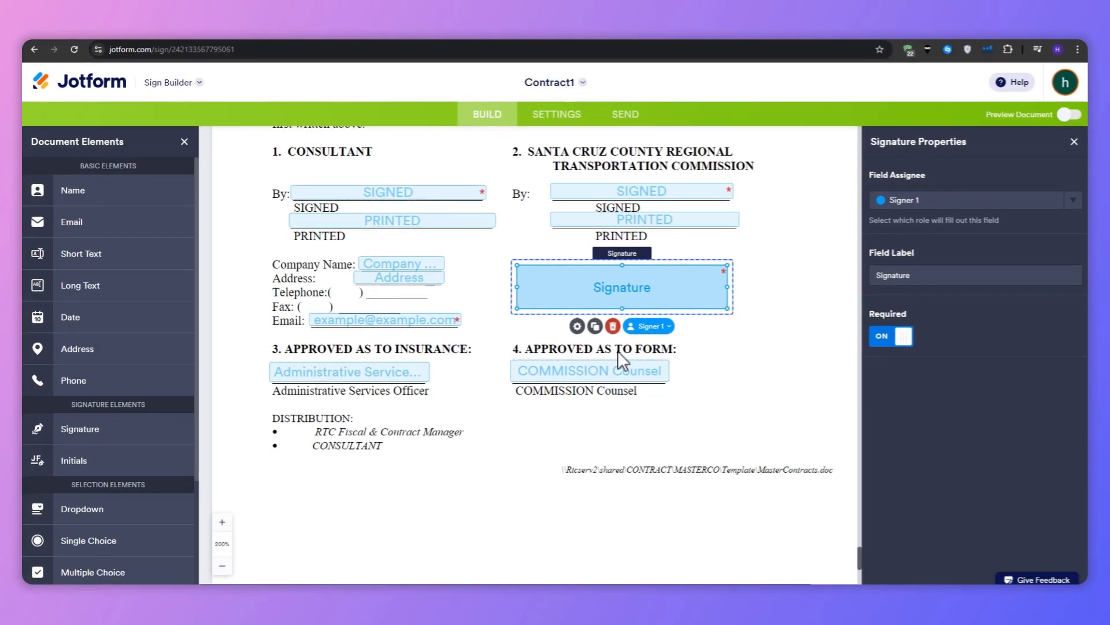
click(613, 326)
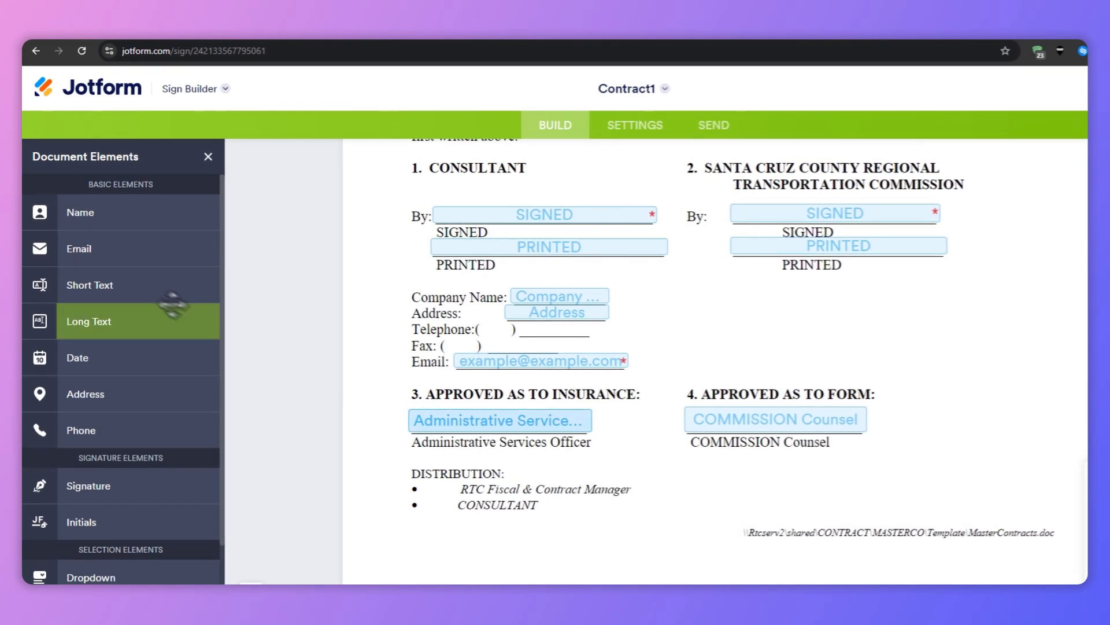
Add a required Number field labelled Payment amount in the commission signature column
scroll(106, 465, down, 2)
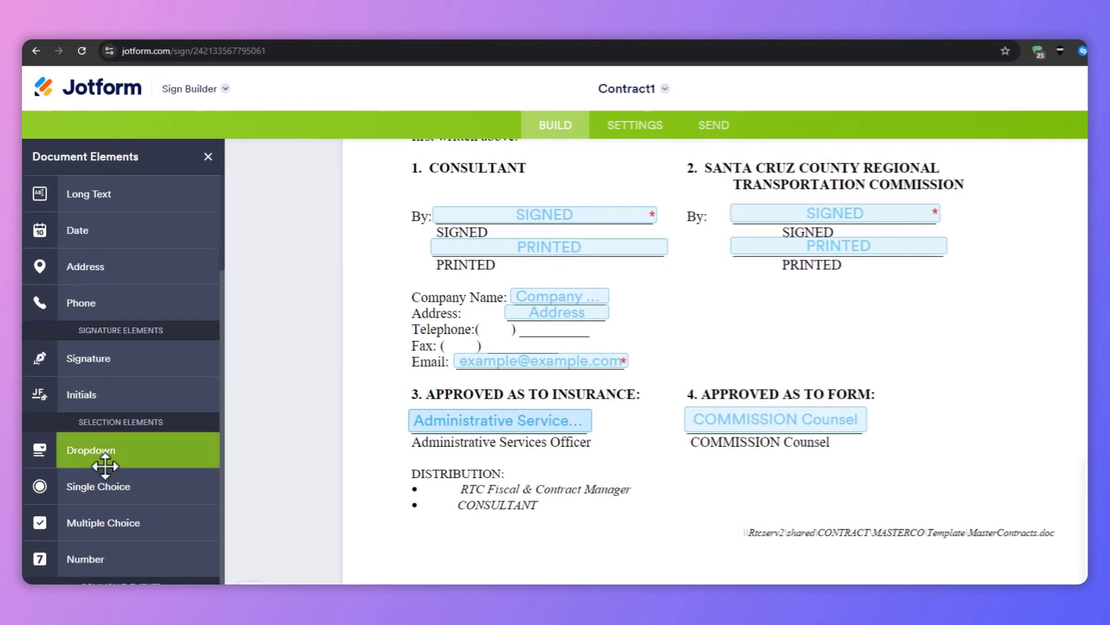
drag(115, 559, 701, 344)
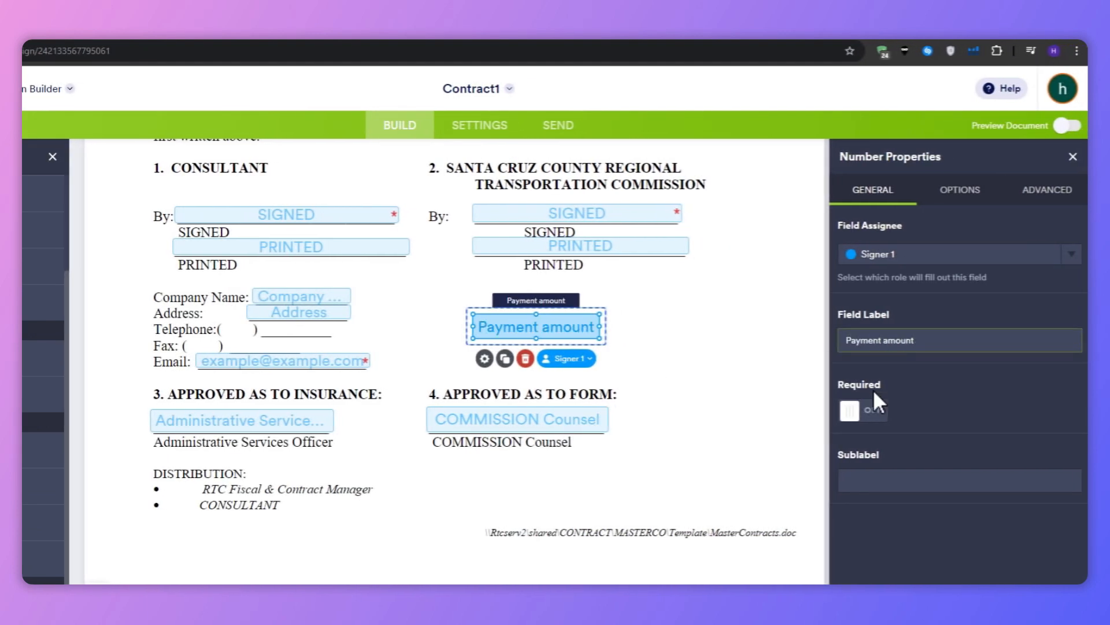
click(859, 411)
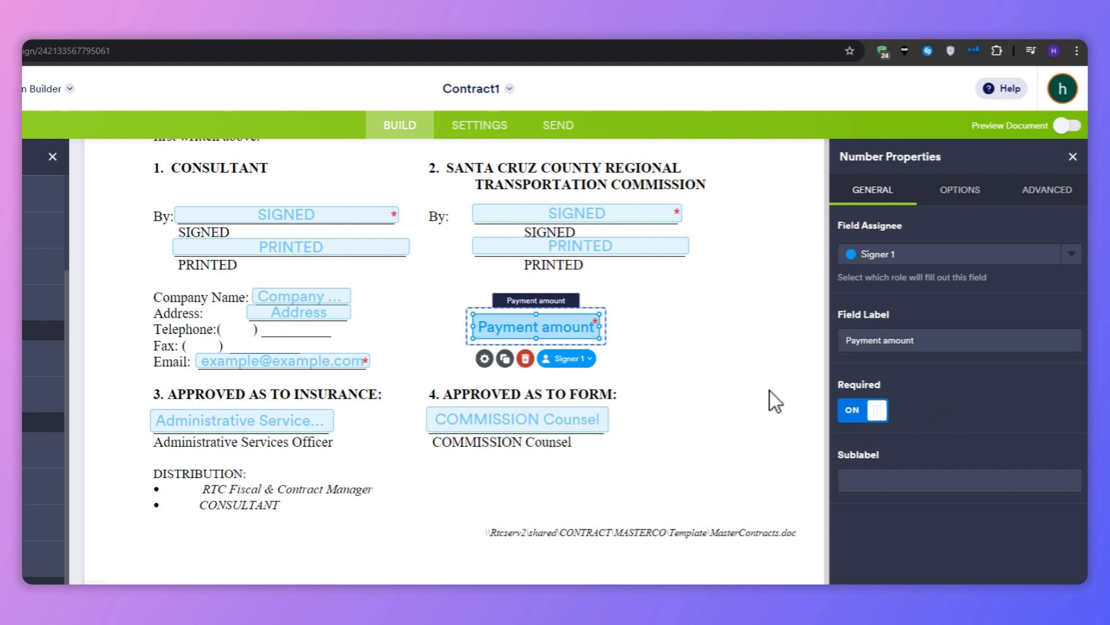
click(669, 359)
click(653, 334)
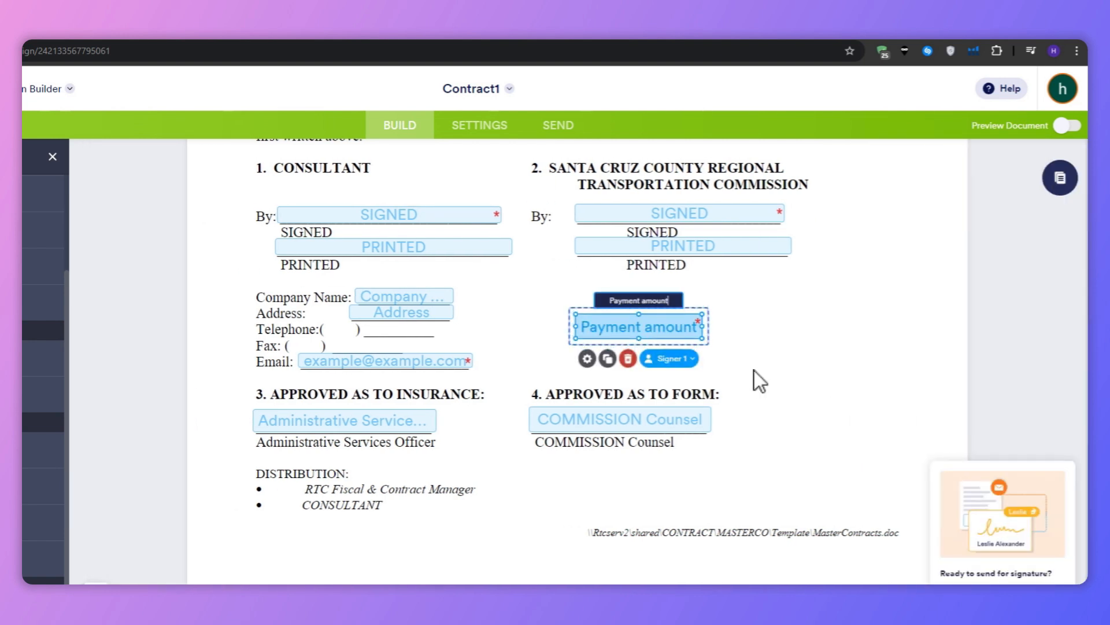
Examine the Payment amount field's General, Options and Advanced property settings
click(587, 359)
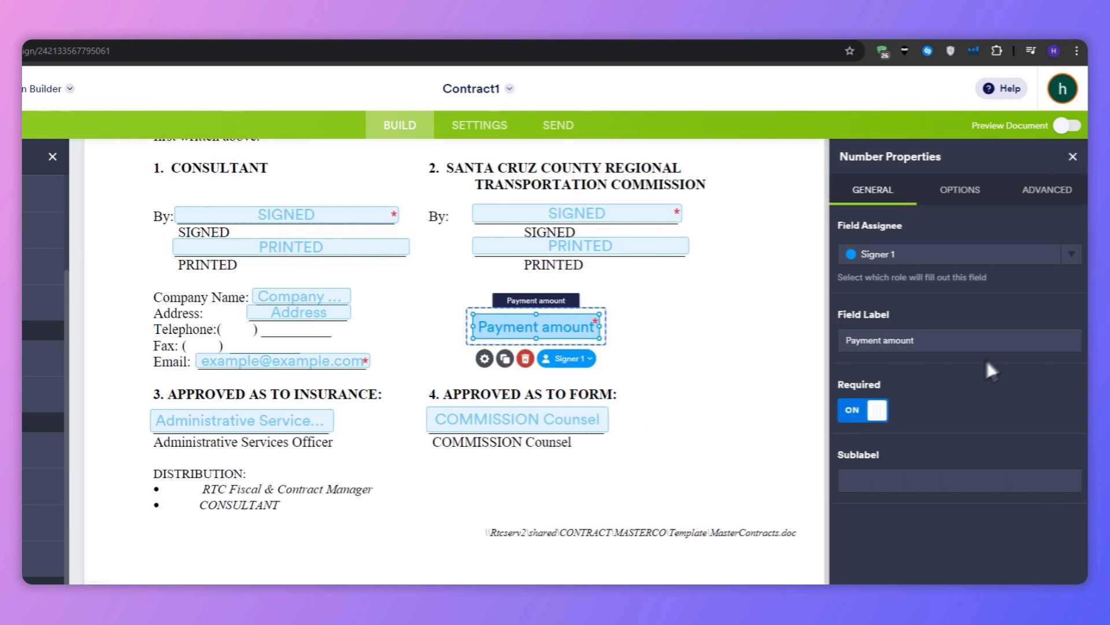
click(981, 193)
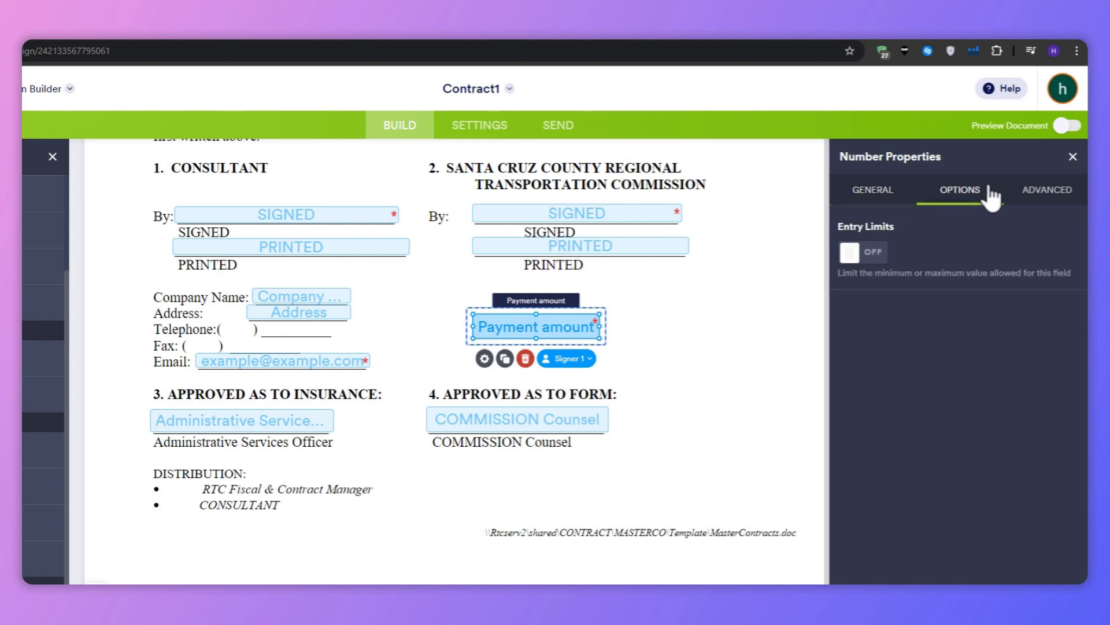
click(1035, 196)
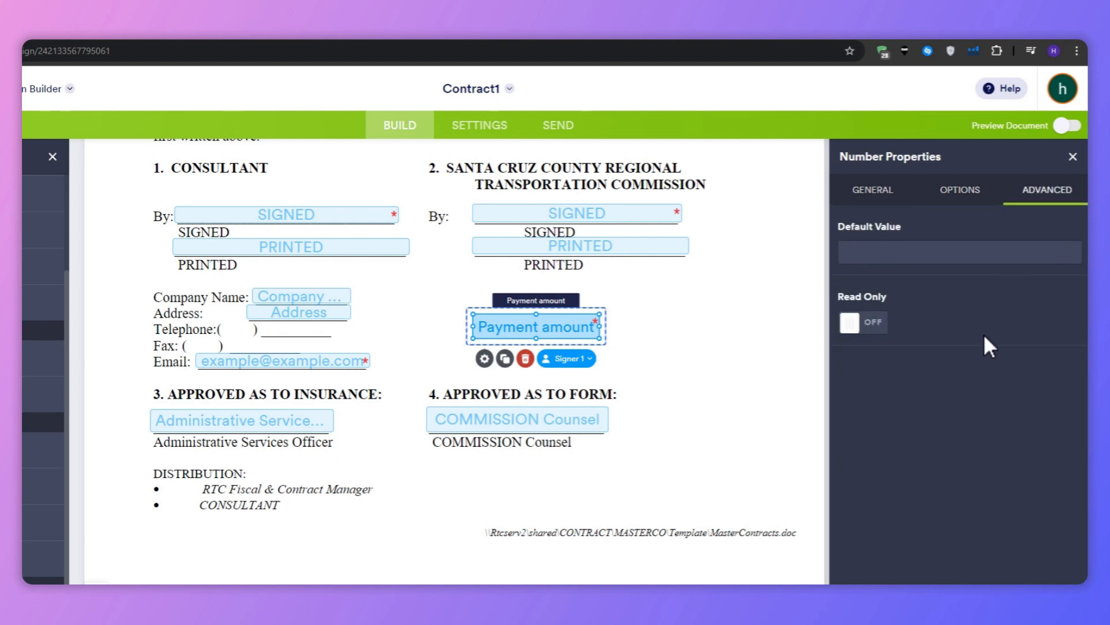
click(875, 196)
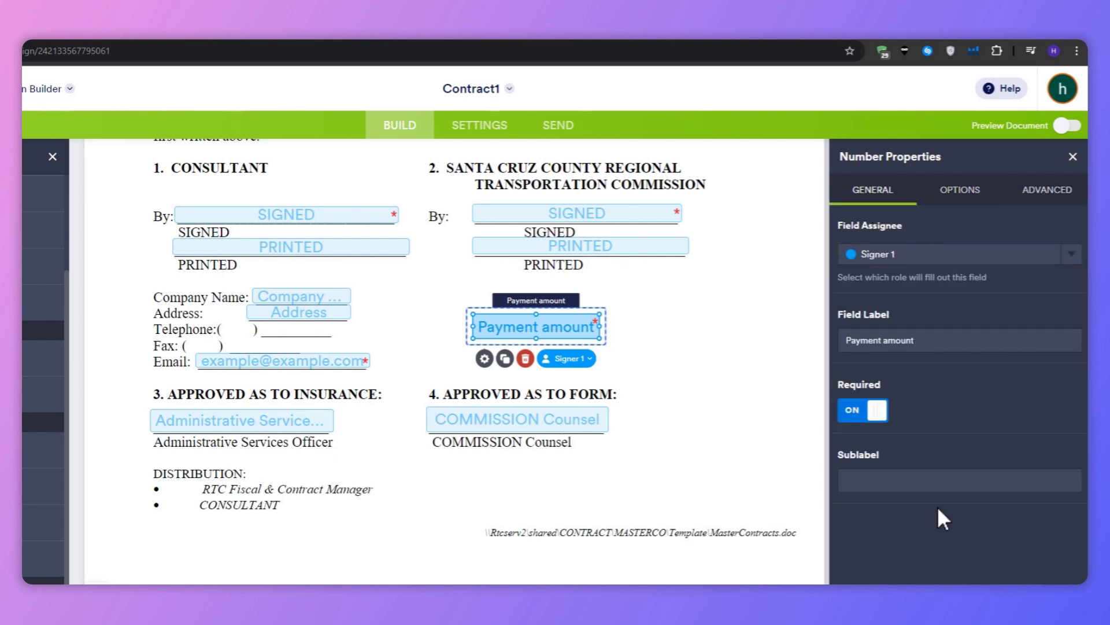
click(898, 474)
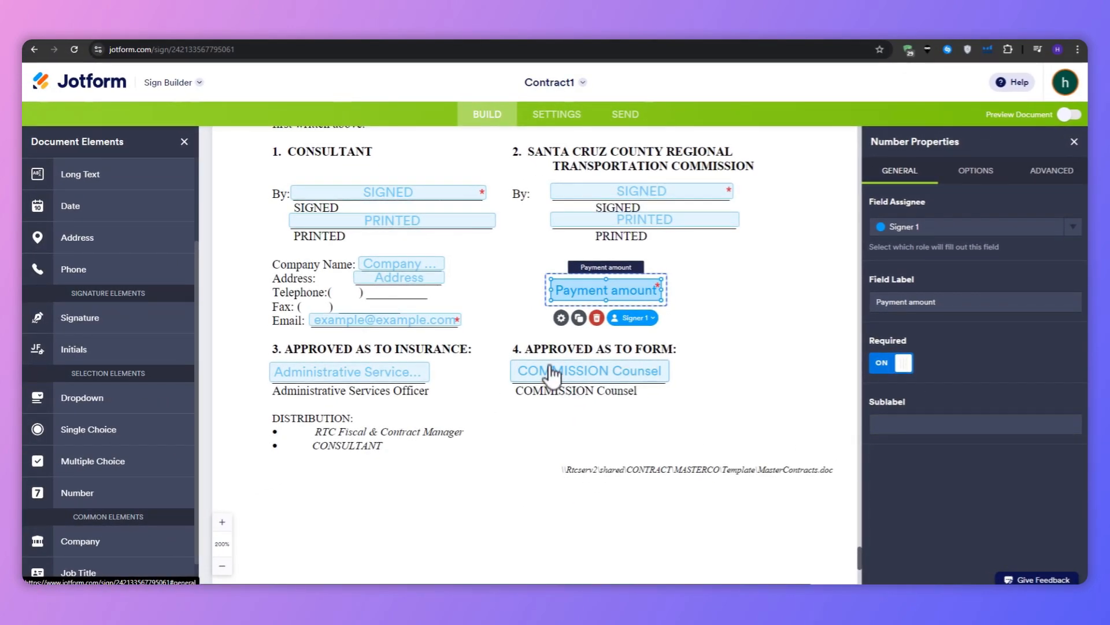
Delete the Payment amount field and dismiss the ready-to-send prompt
click(597, 318)
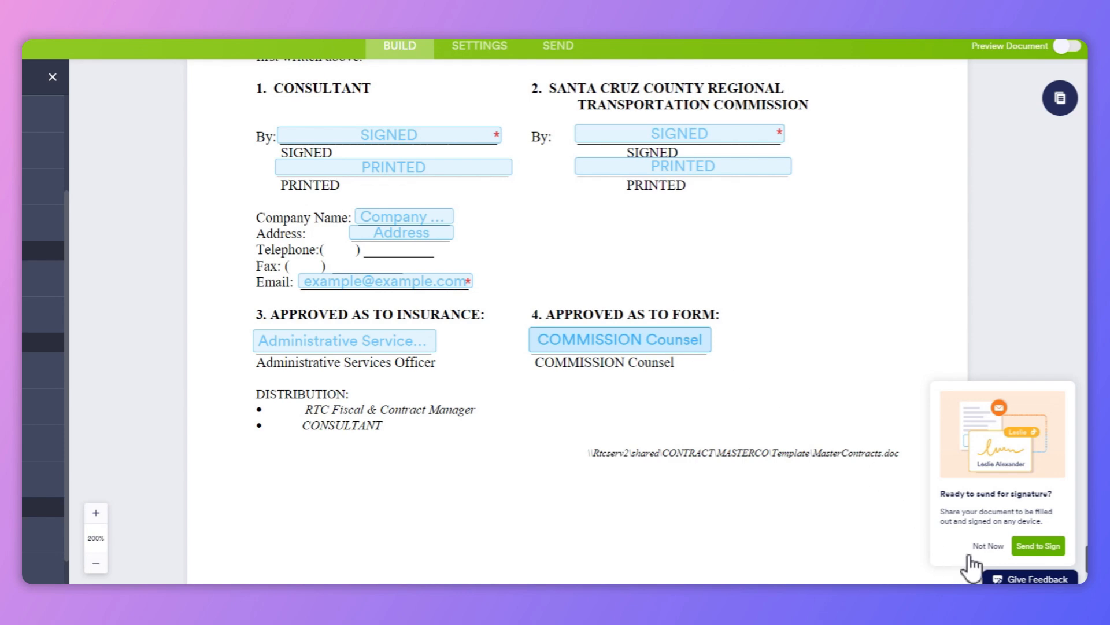
click(987, 546)
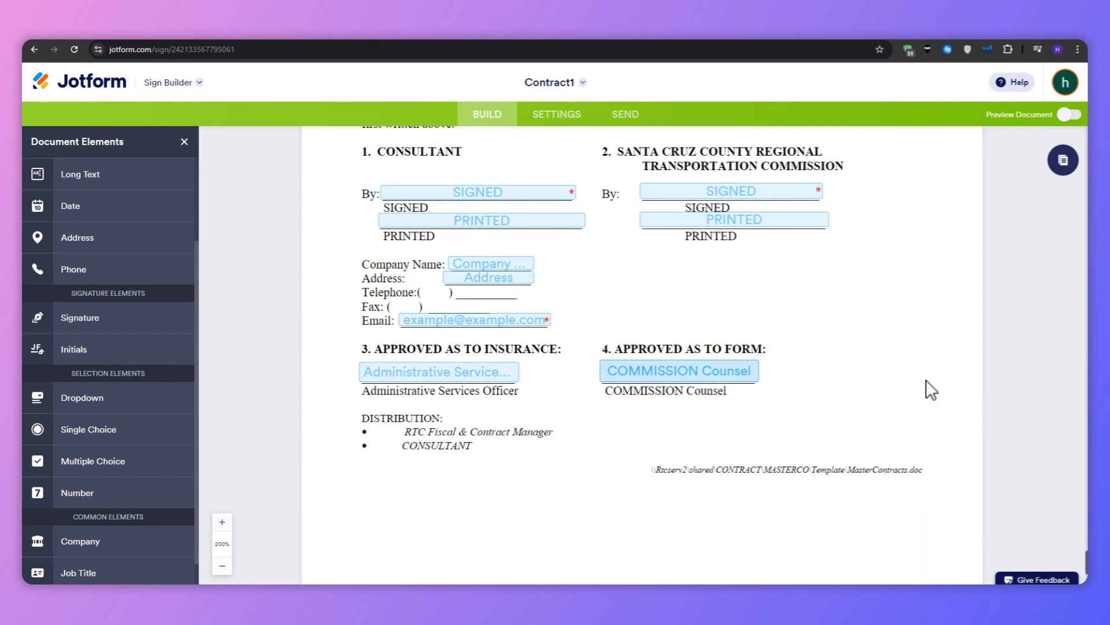
Assign the consultant's SIGNED signature field to the Me role
scroll(729, 313, up, 1)
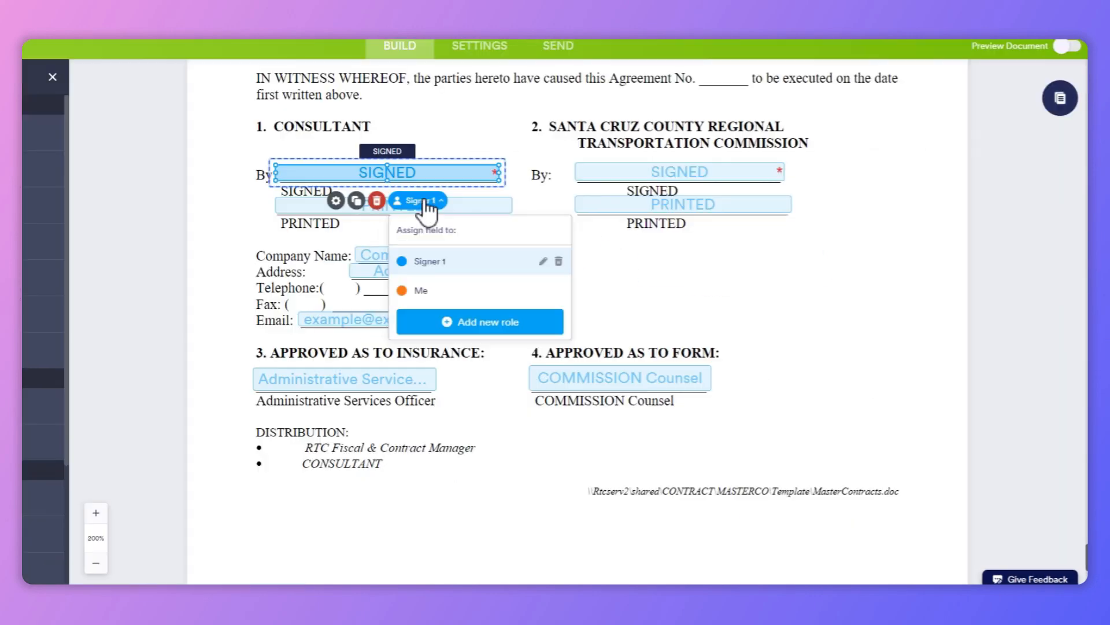
click(420, 201)
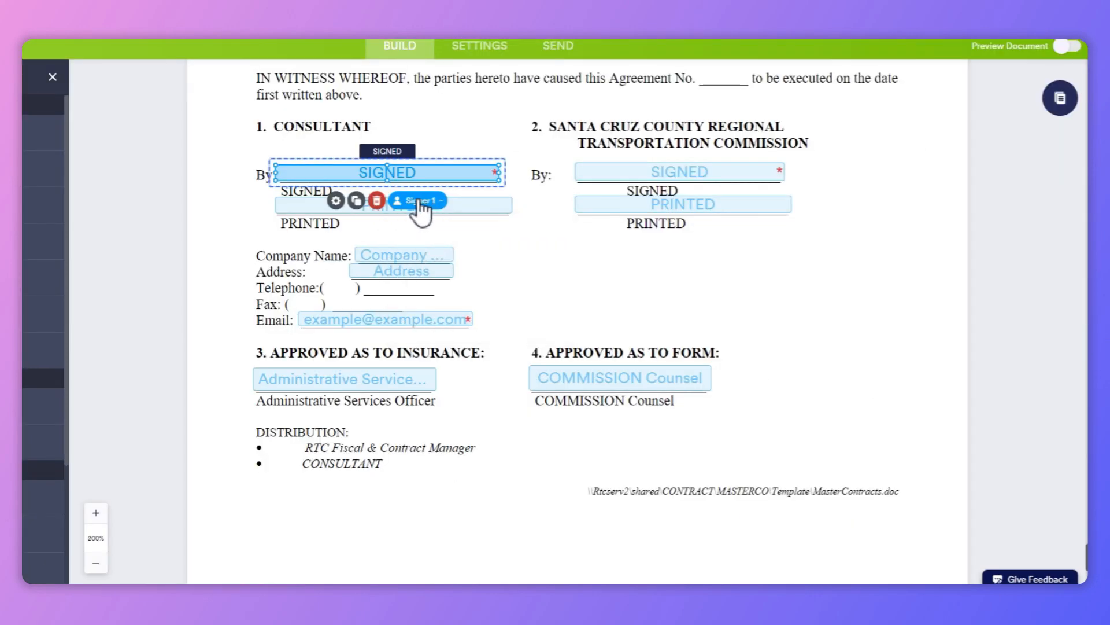
click(335, 201)
click(1011, 203)
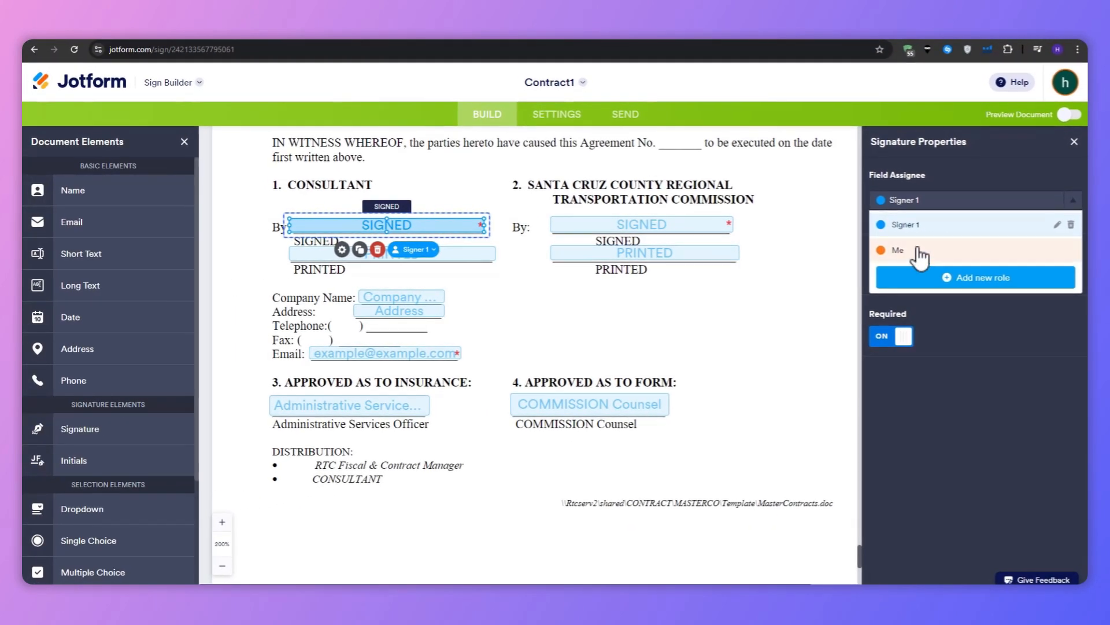
click(898, 249)
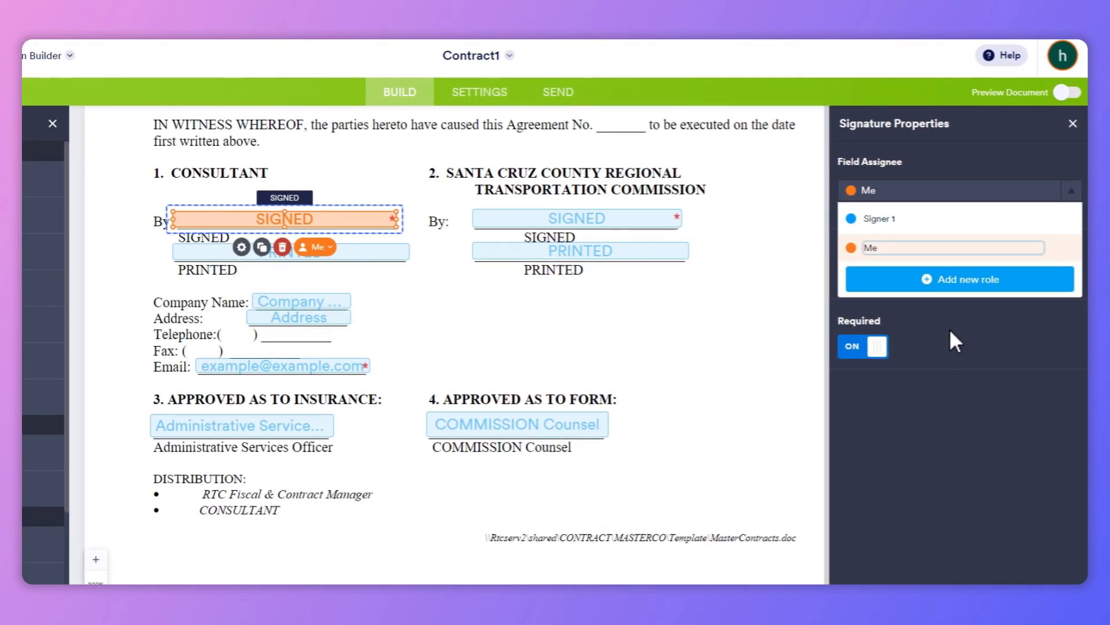
click(927, 280)
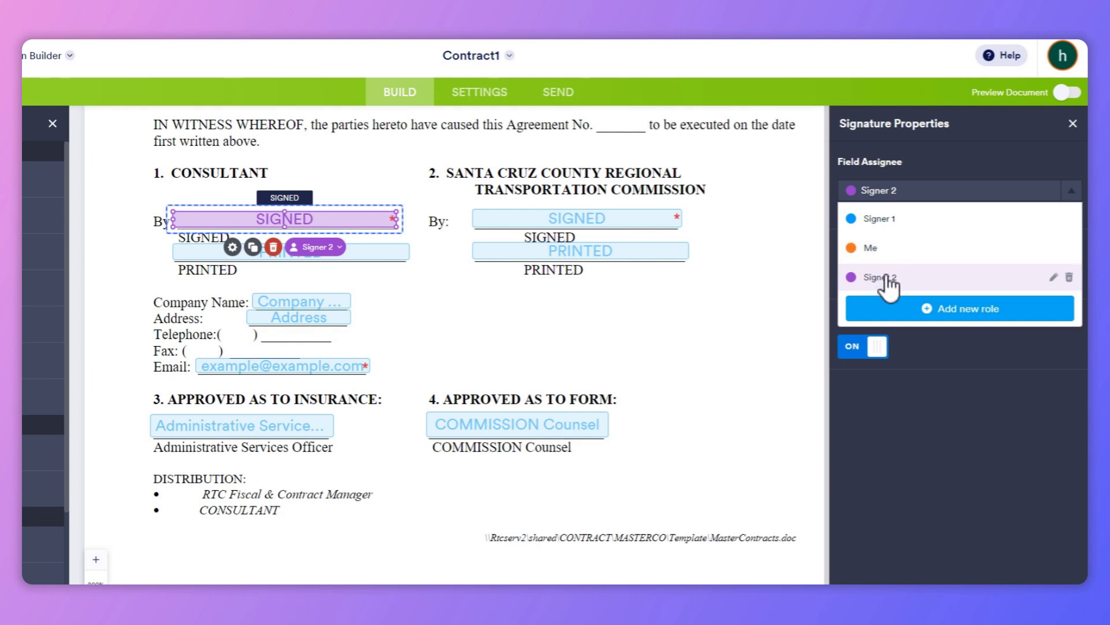
click(1070, 278)
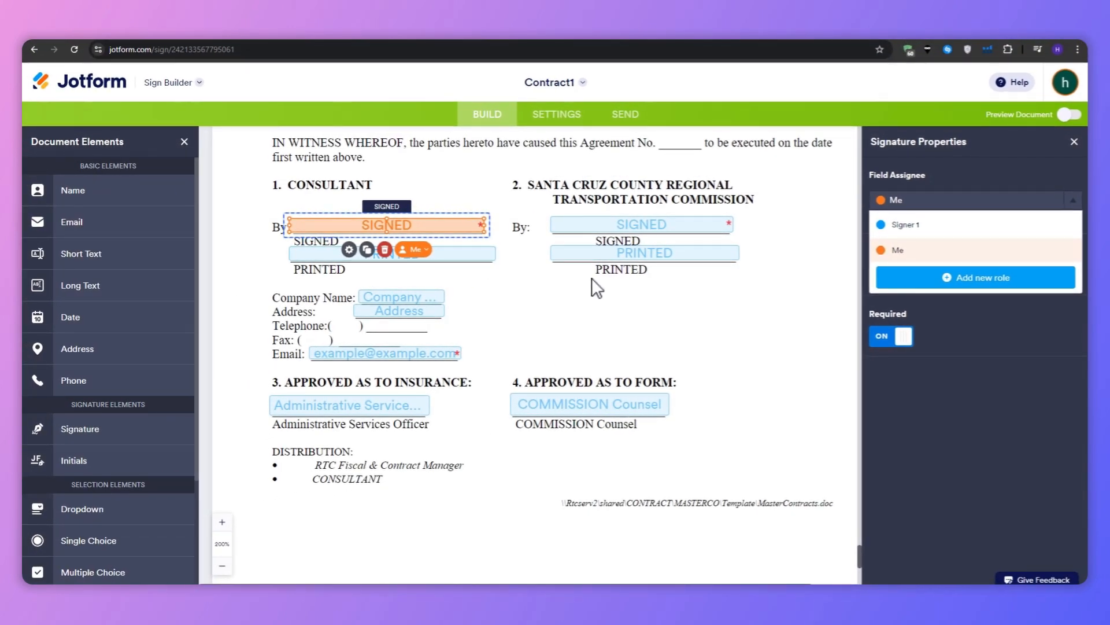
click(591, 278)
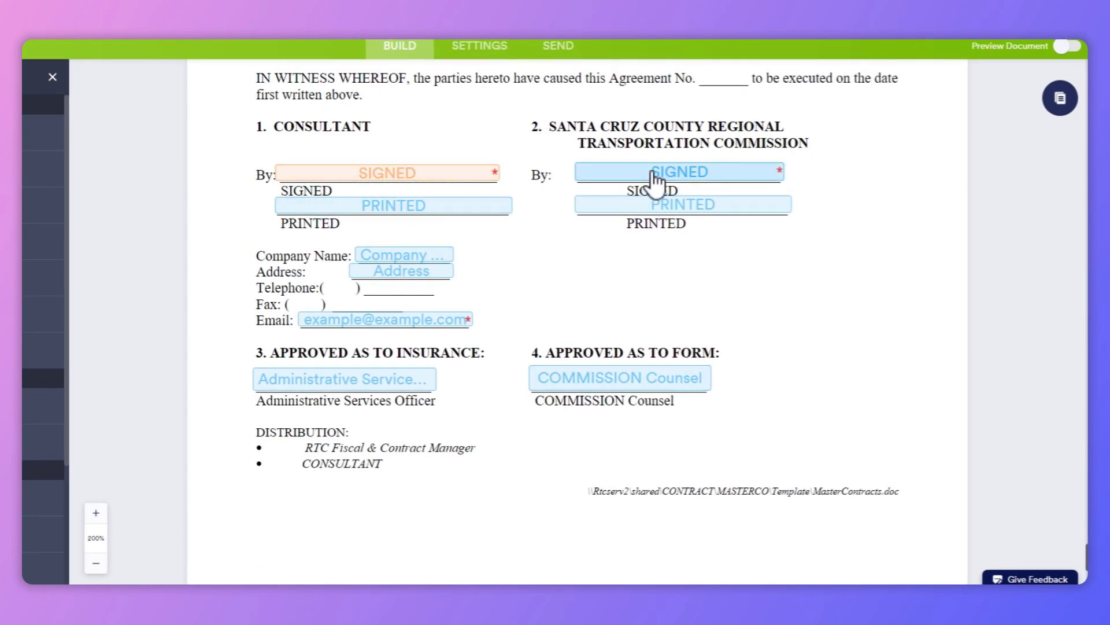
Assign the COMMISSION Counsel field to a new signer role named client
click(627, 379)
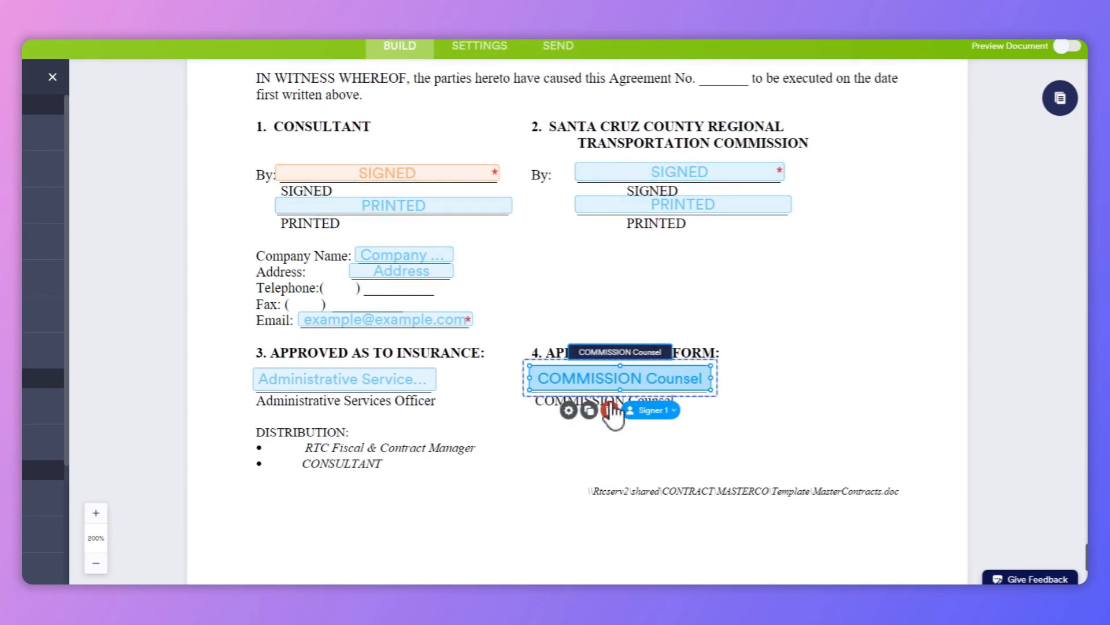
click(654, 411)
click(677, 528)
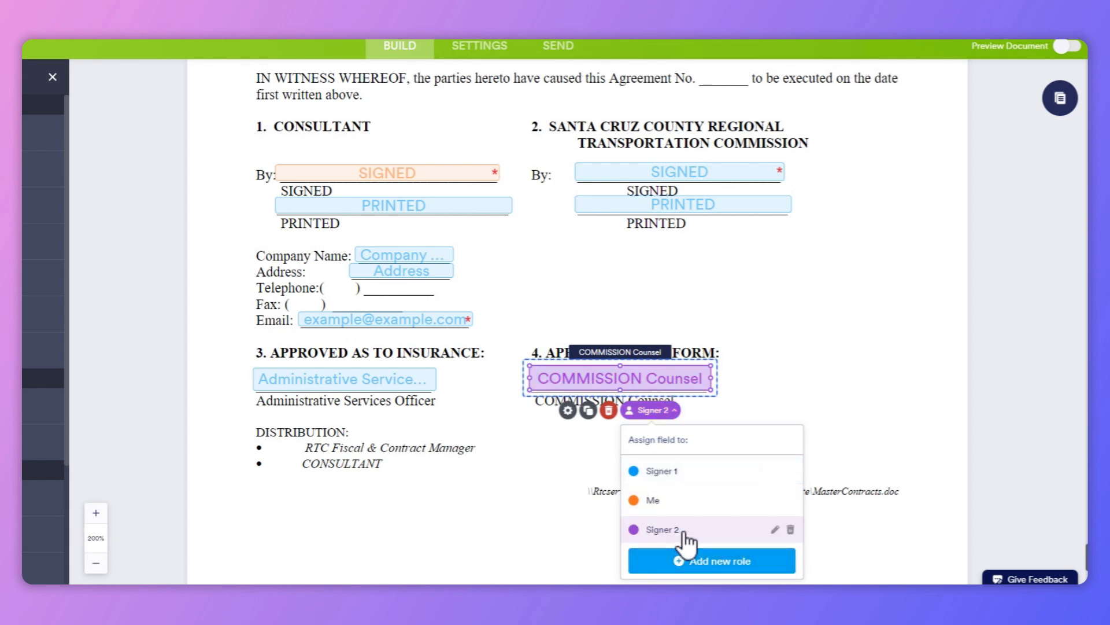
click(776, 529)
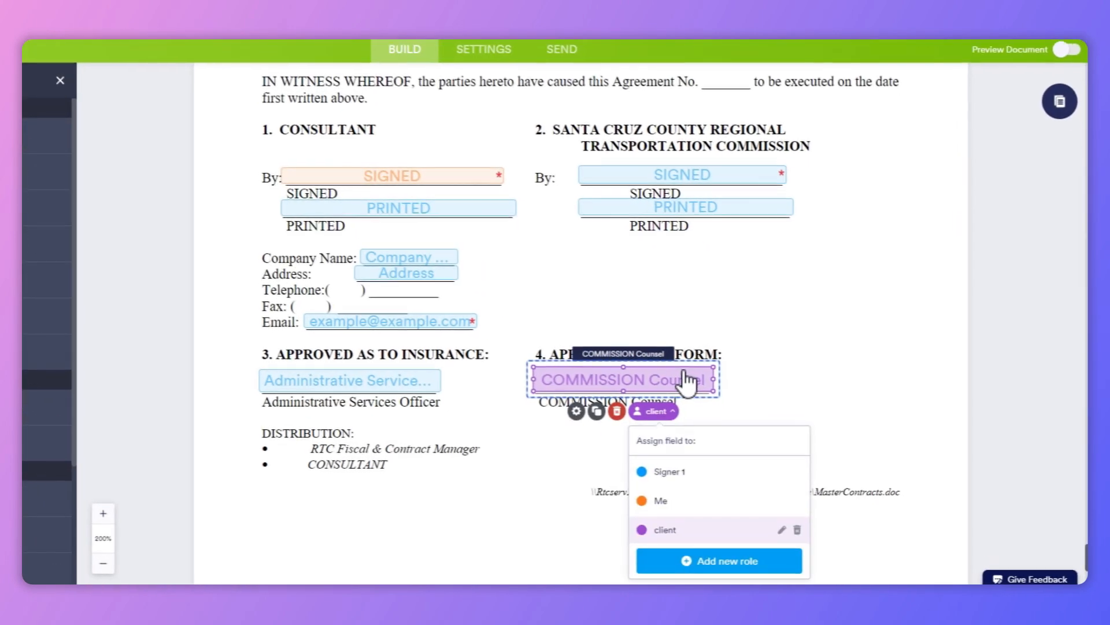
click(762, 328)
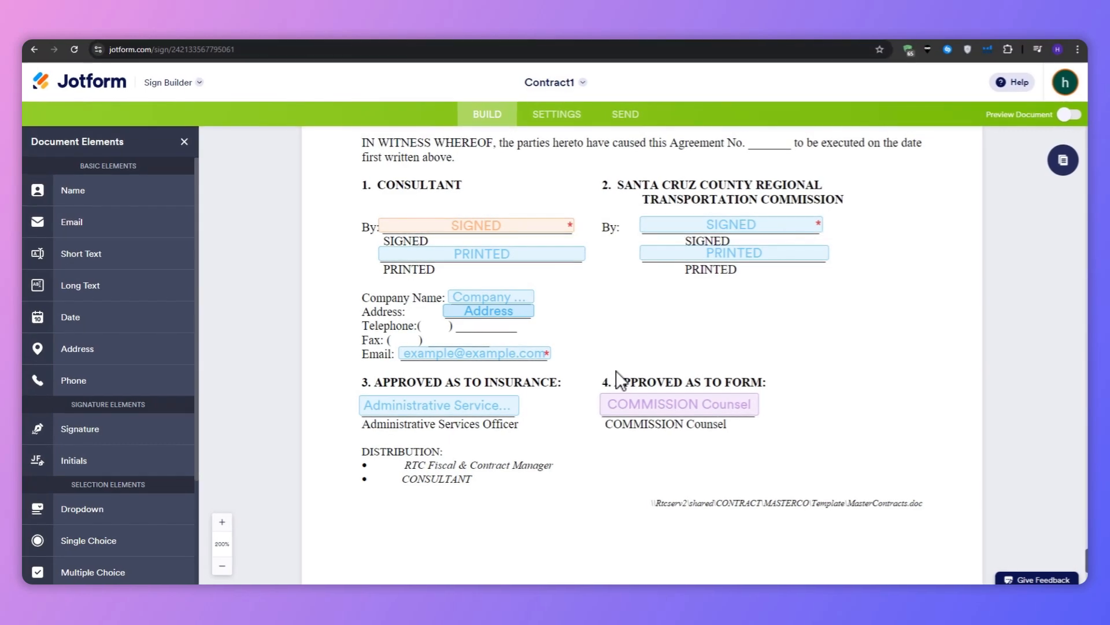
Open the Send to Sign page, enable signing order and move the Me signer to first place
click(491, 255)
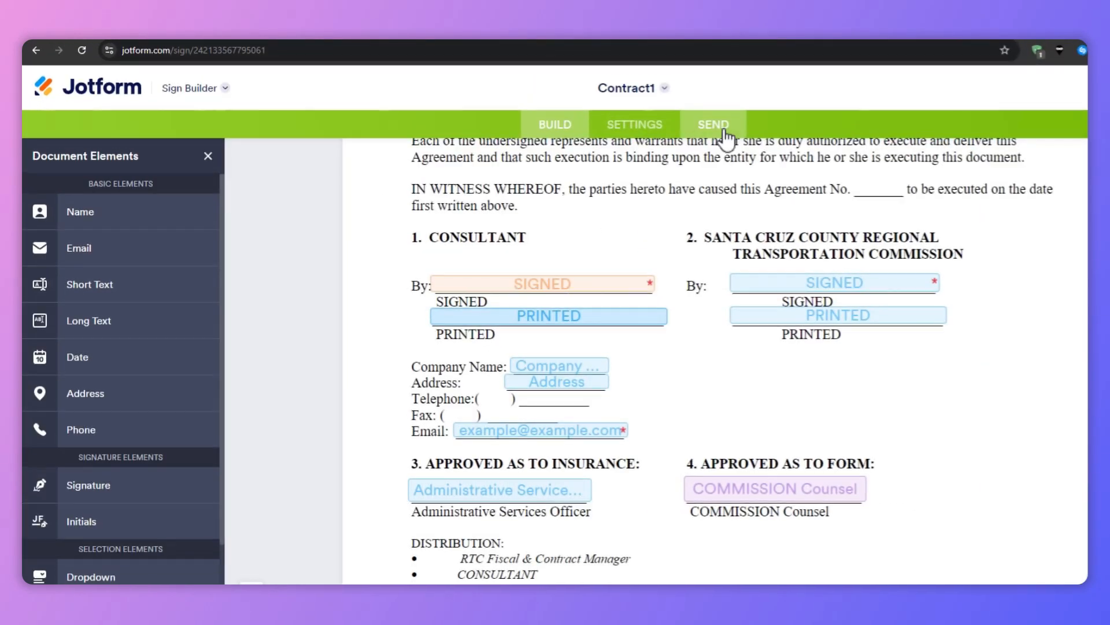
click(632, 118)
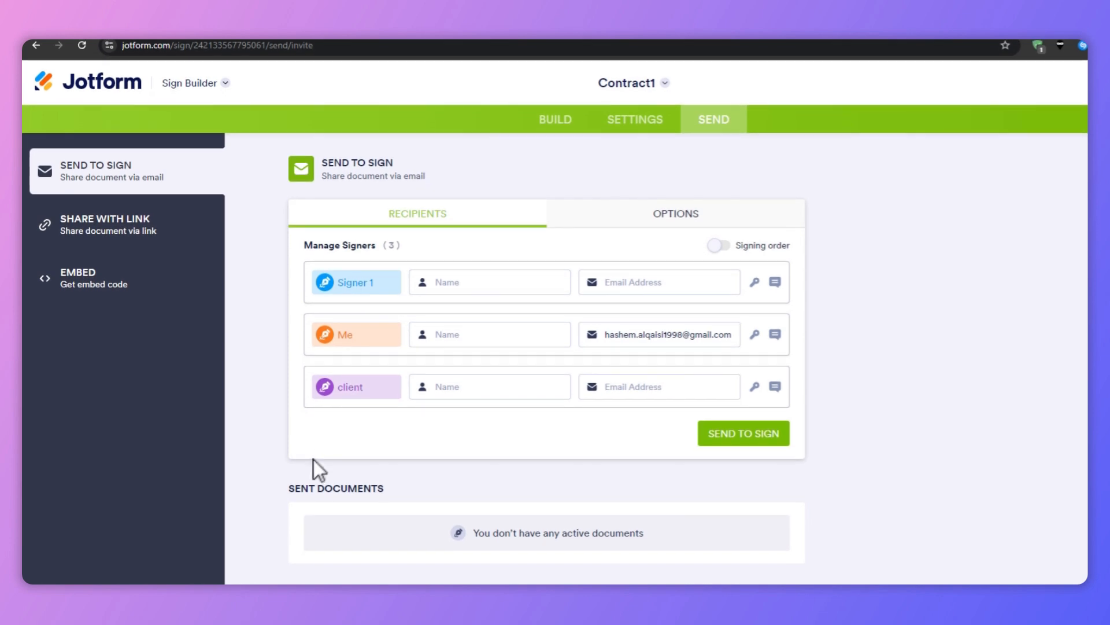
click(717, 252)
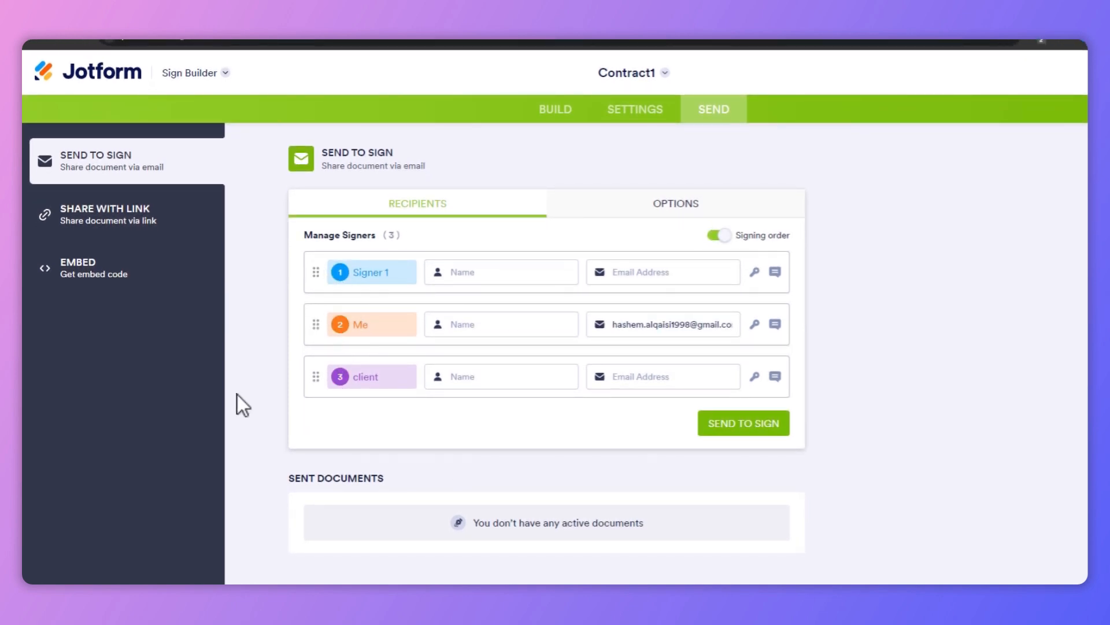
drag(316, 323, 314, 296)
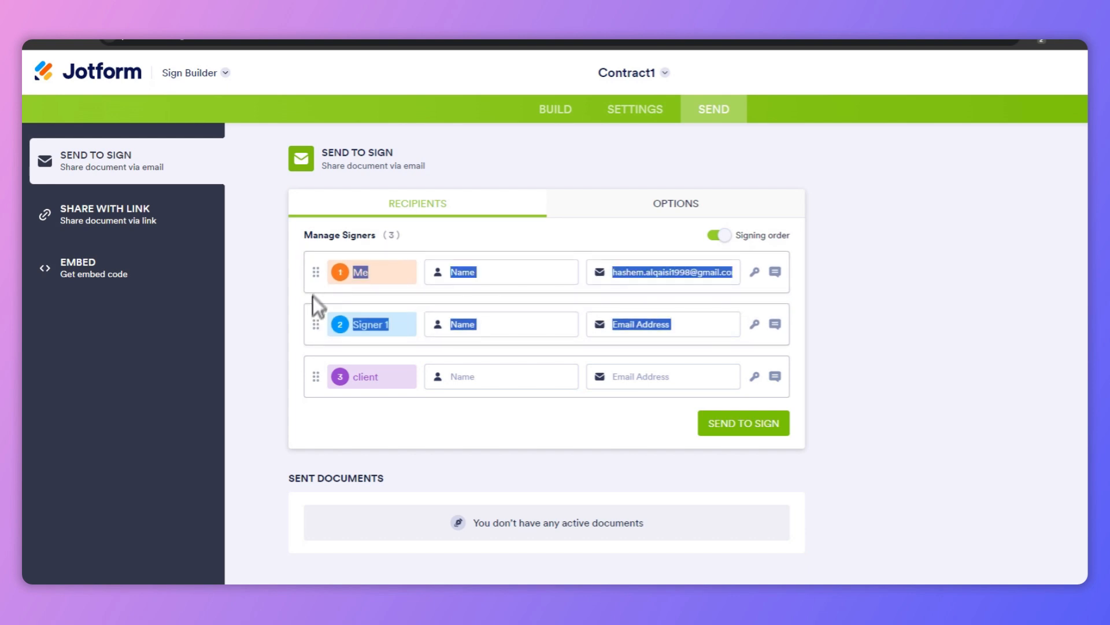
Try to send the document to sign with the signer name and email fields left empty
click(485, 271)
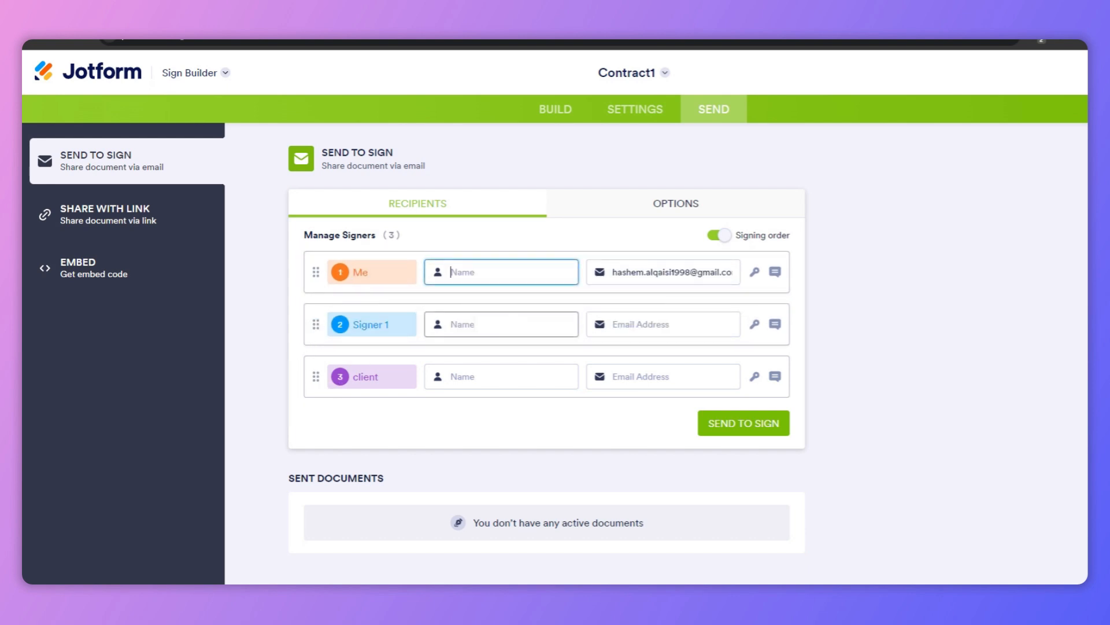
click(476, 325)
click(476, 374)
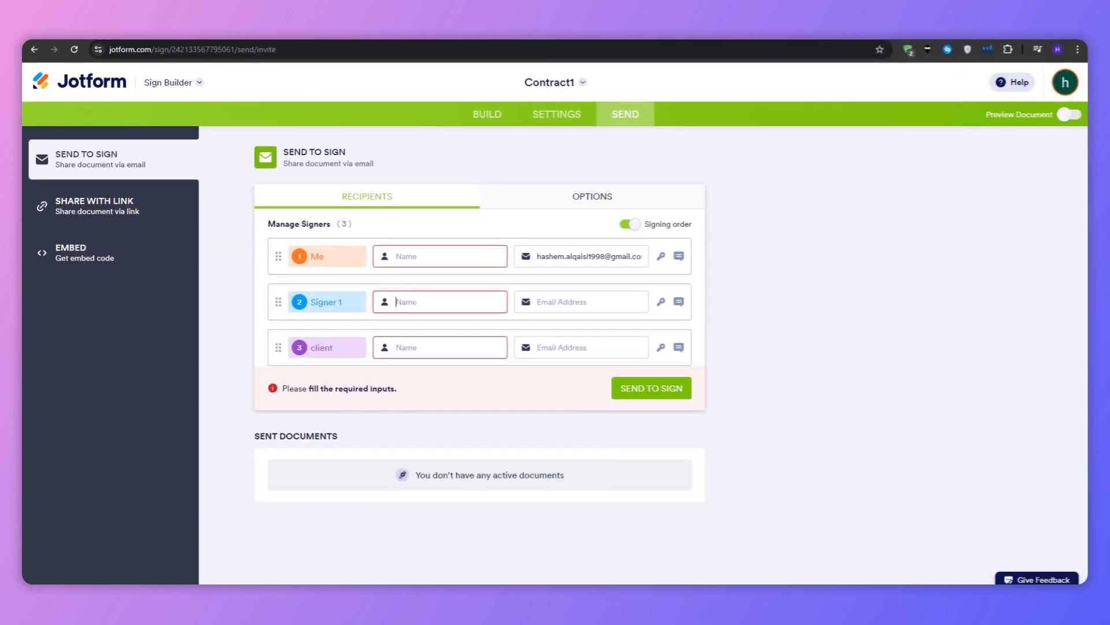
click(633, 331)
click(601, 379)
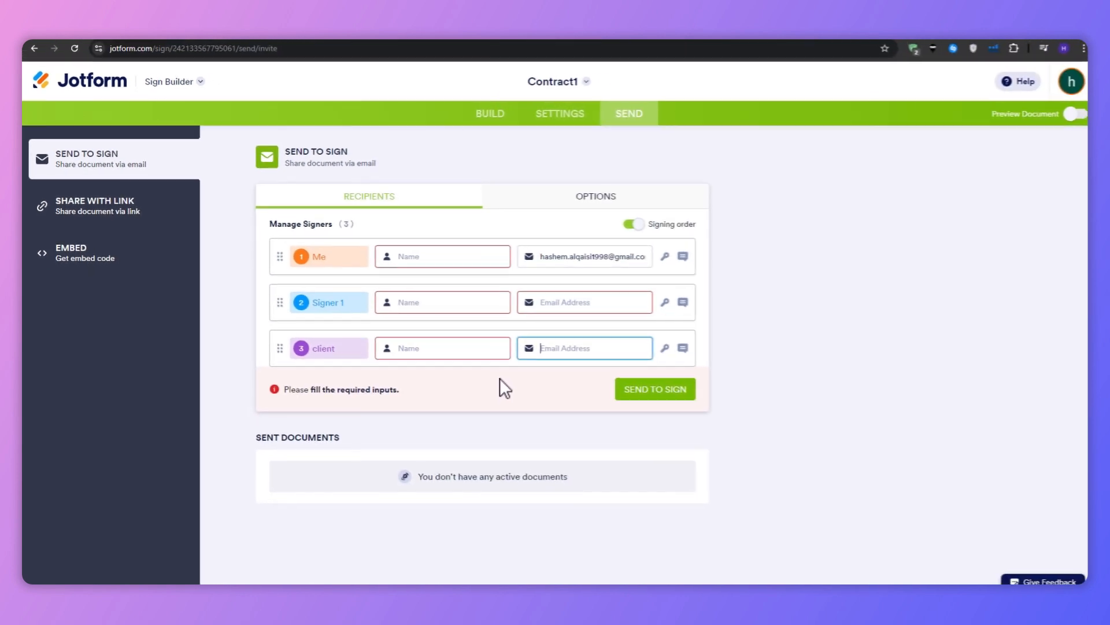
Open the message box for the client signer
click(679, 347)
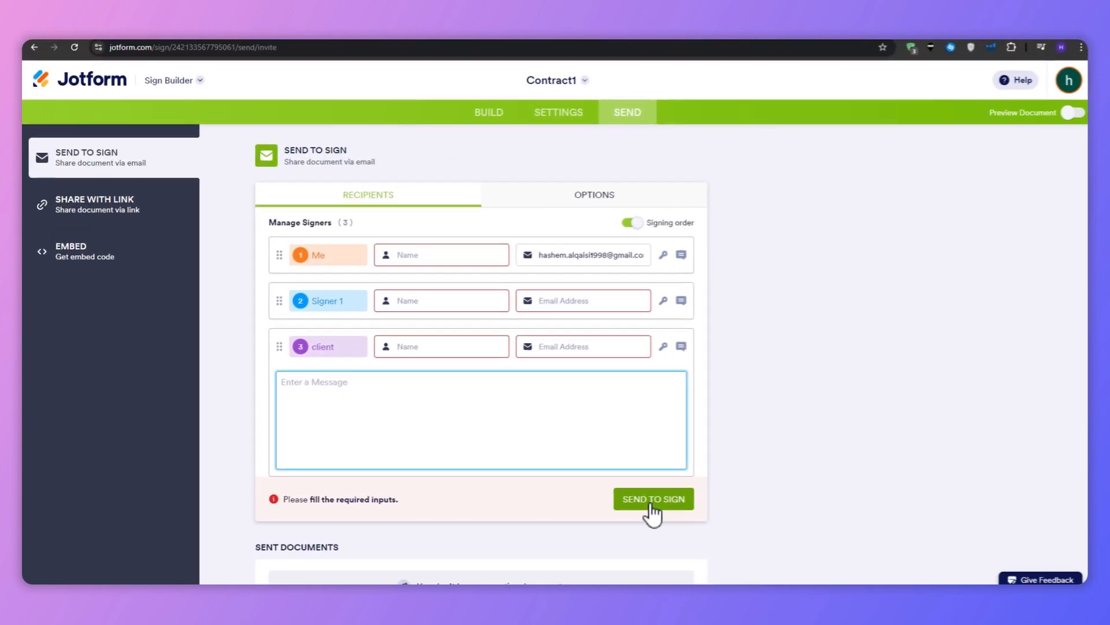
scroll(746, 416, down, 1)
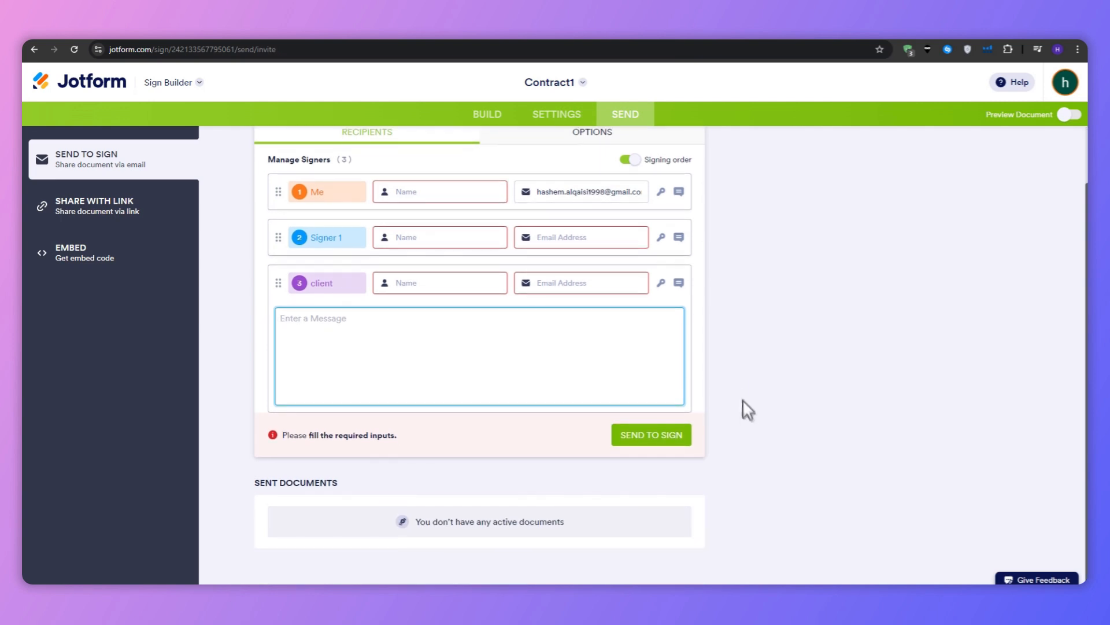
scroll(739, 386, up, 1)
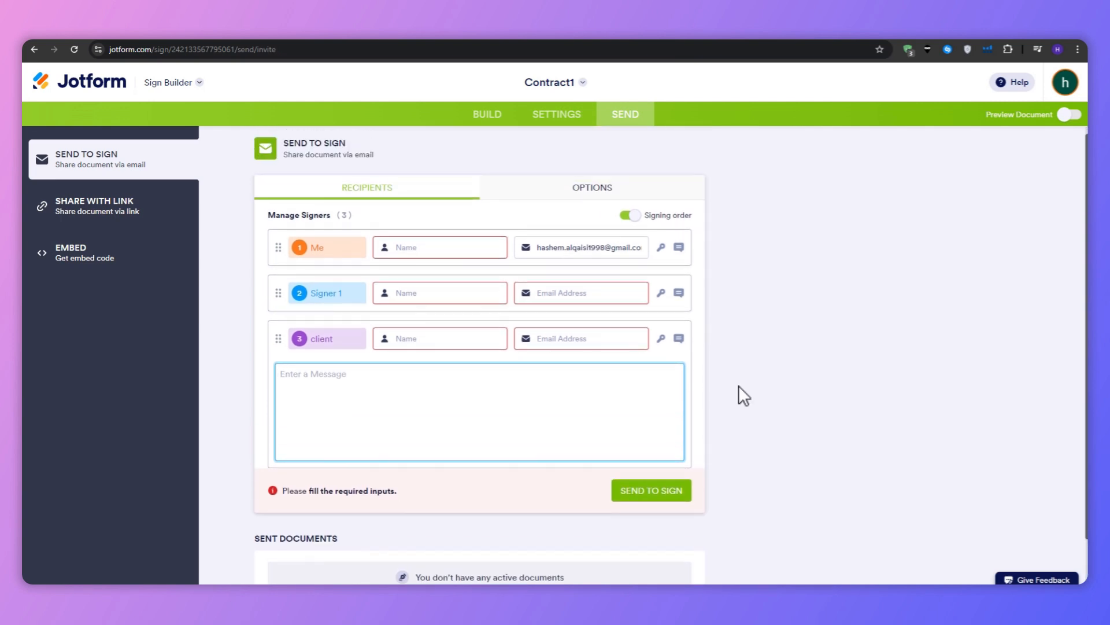
Switch from the Sign Builder to My Forms and close the create-form dialog
right_click(109, 84)
click(129, 91)
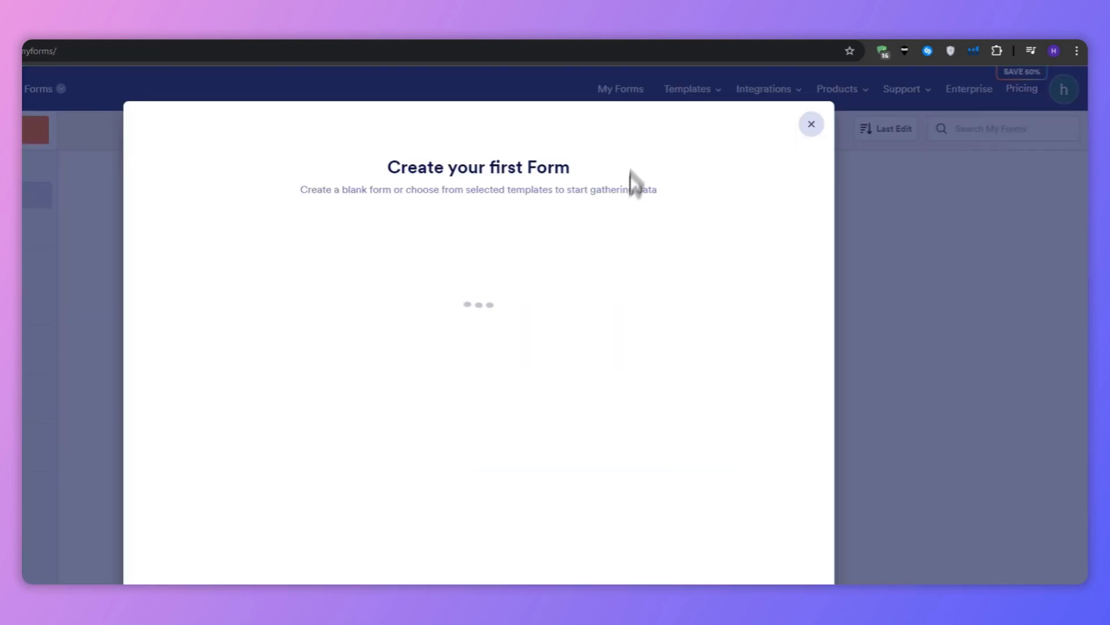
click(800, 126)
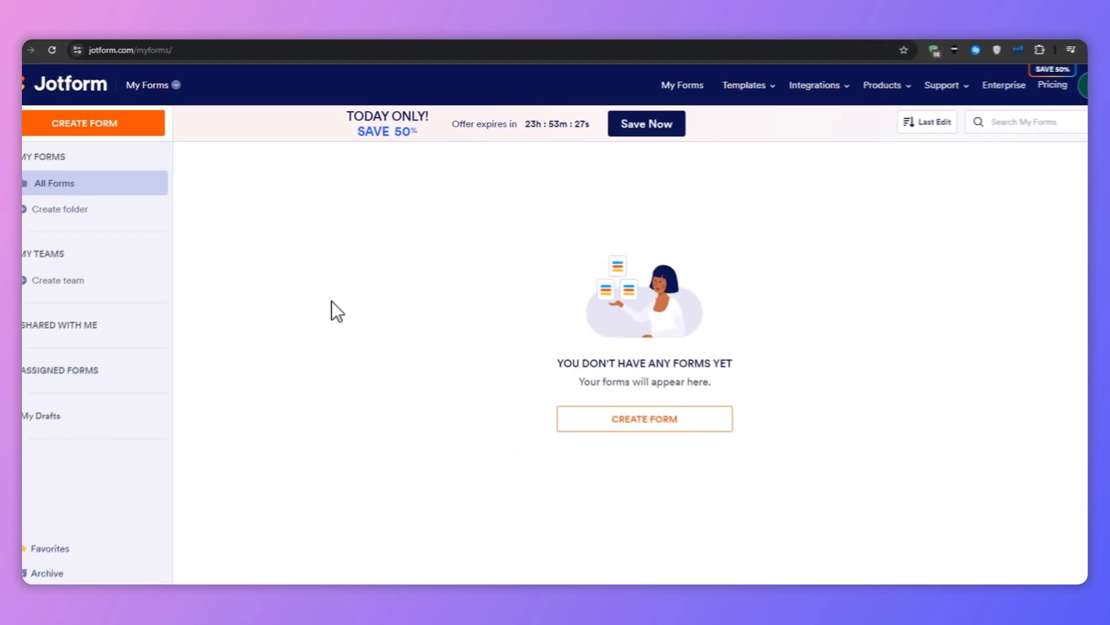
View Assigned Forms, then open the Jotform pricing page and browse the plans
click(122, 355)
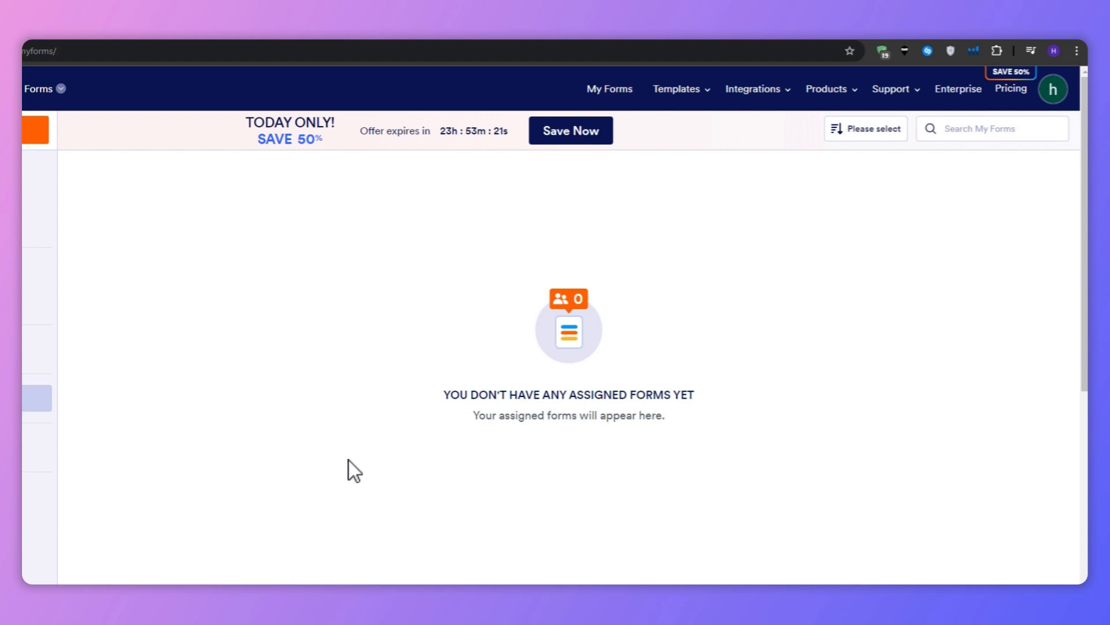
click(1011, 88)
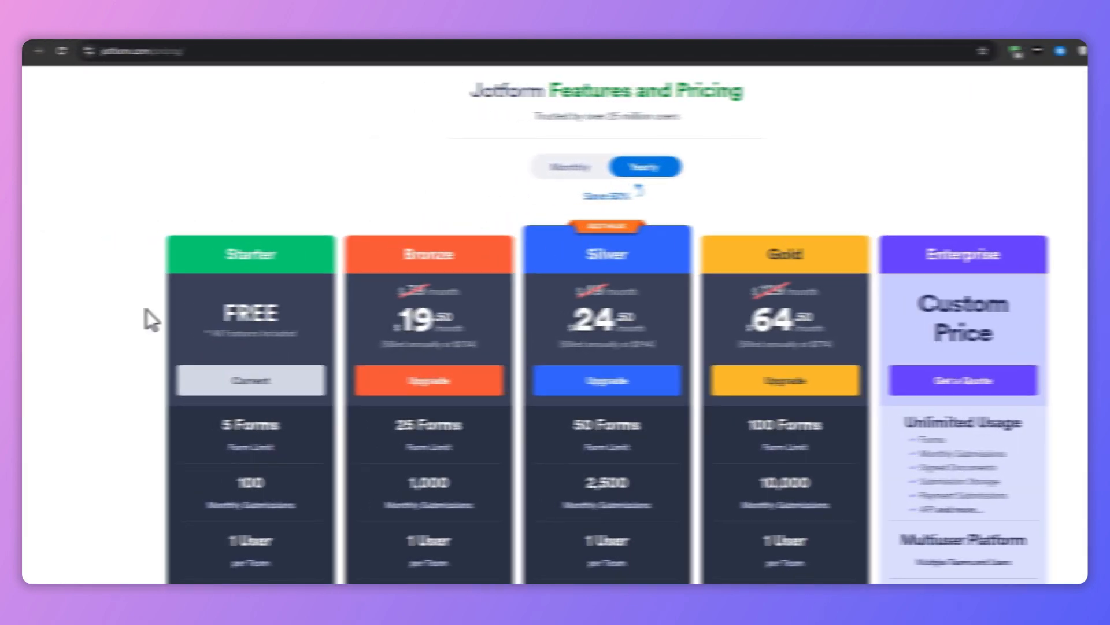
scroll(148, 310, down, 3)
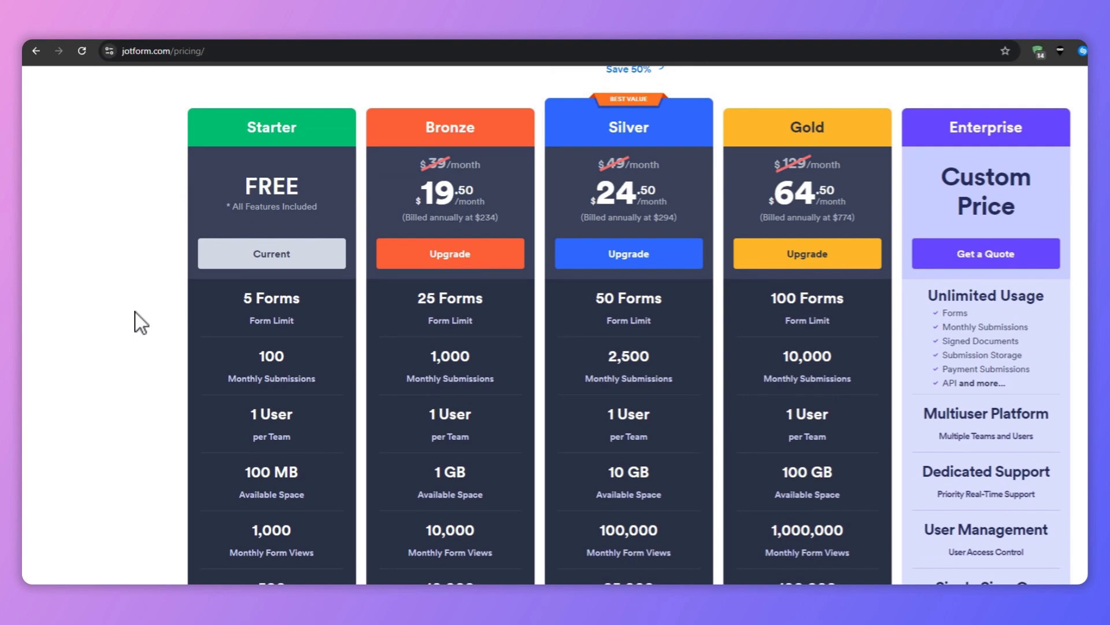